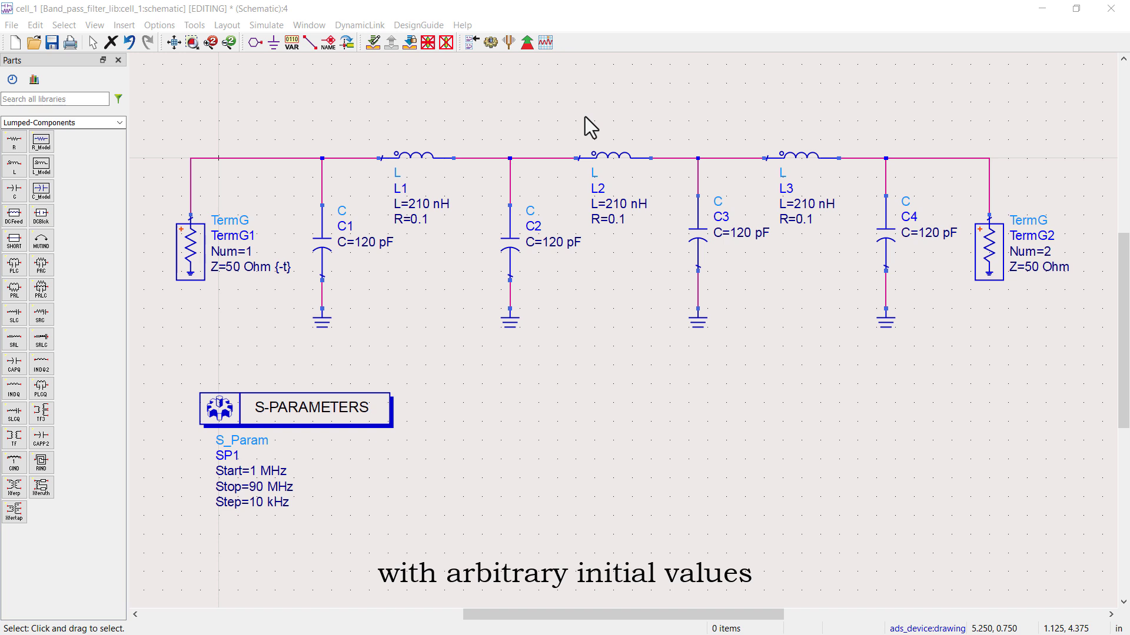
Simulate the filter with its initial values, plotting dB(S(2,1)) and dB(S(1,1)) across 0–90 MHz.
left_click(491, 42)
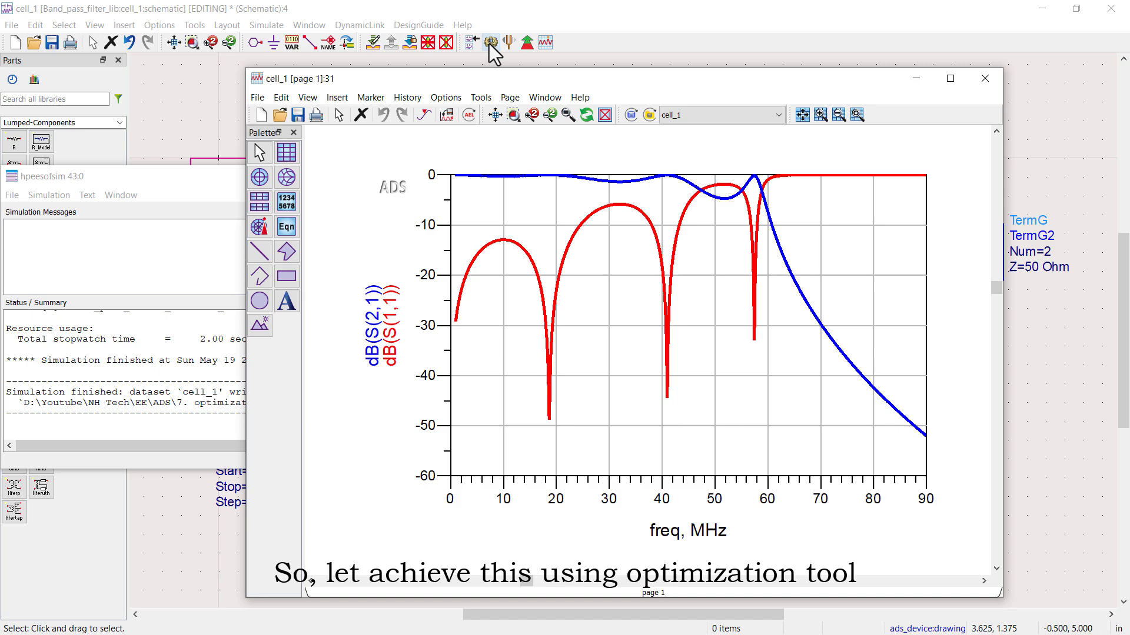
Close the plot and status windows and place an Optim controller beside SP1.
left_click(985, 79)
left_click(497, 177)
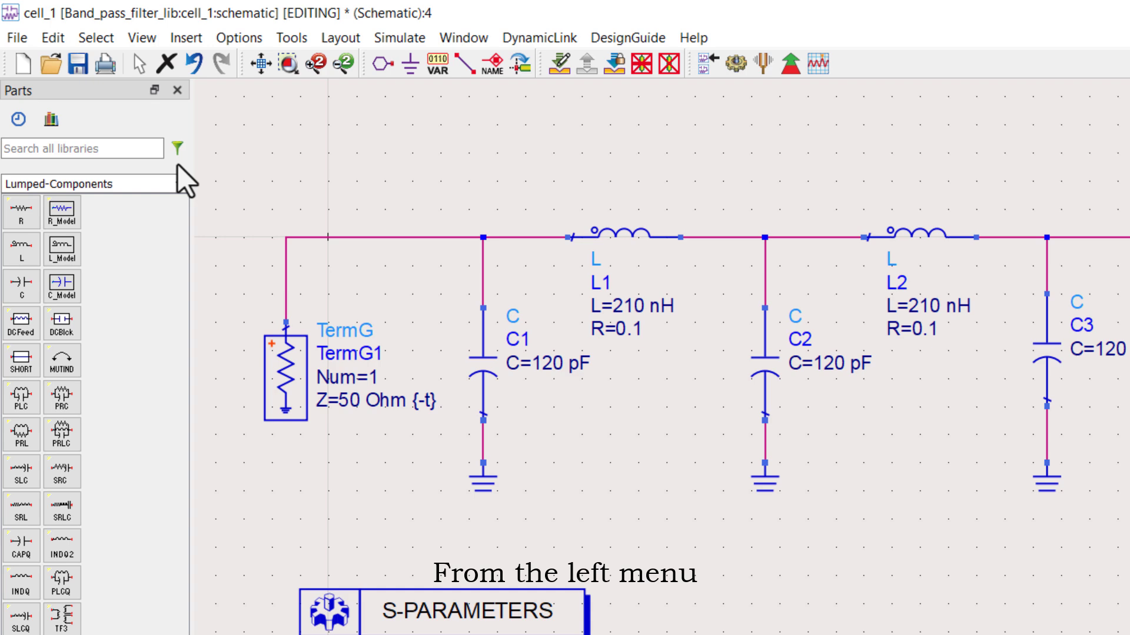
left_click(178, 185)
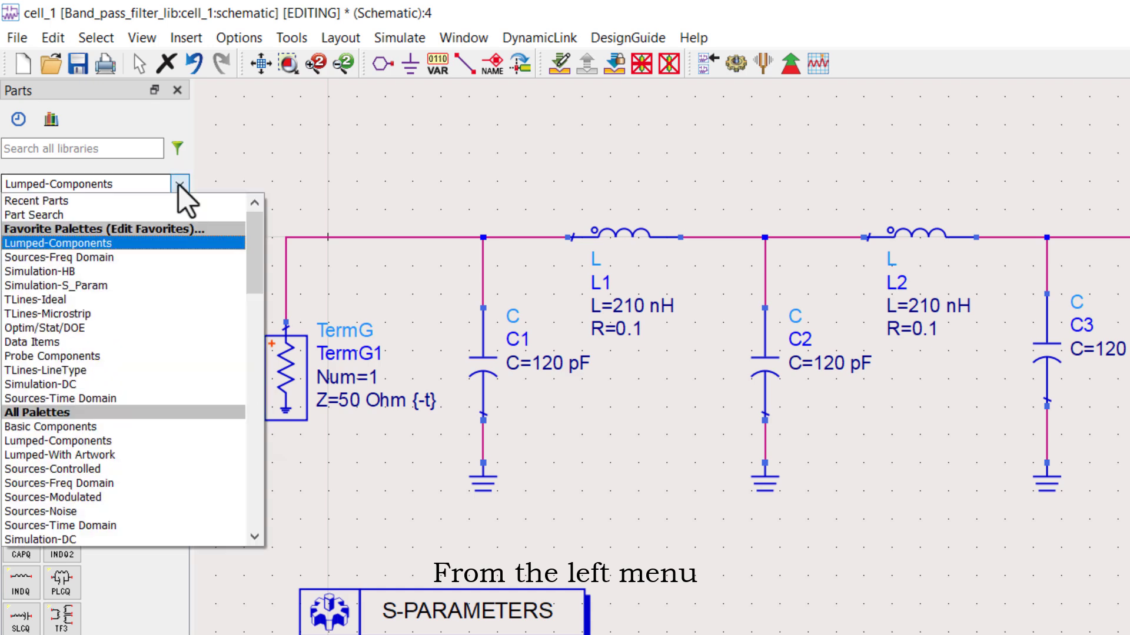
left_click(35, 324)
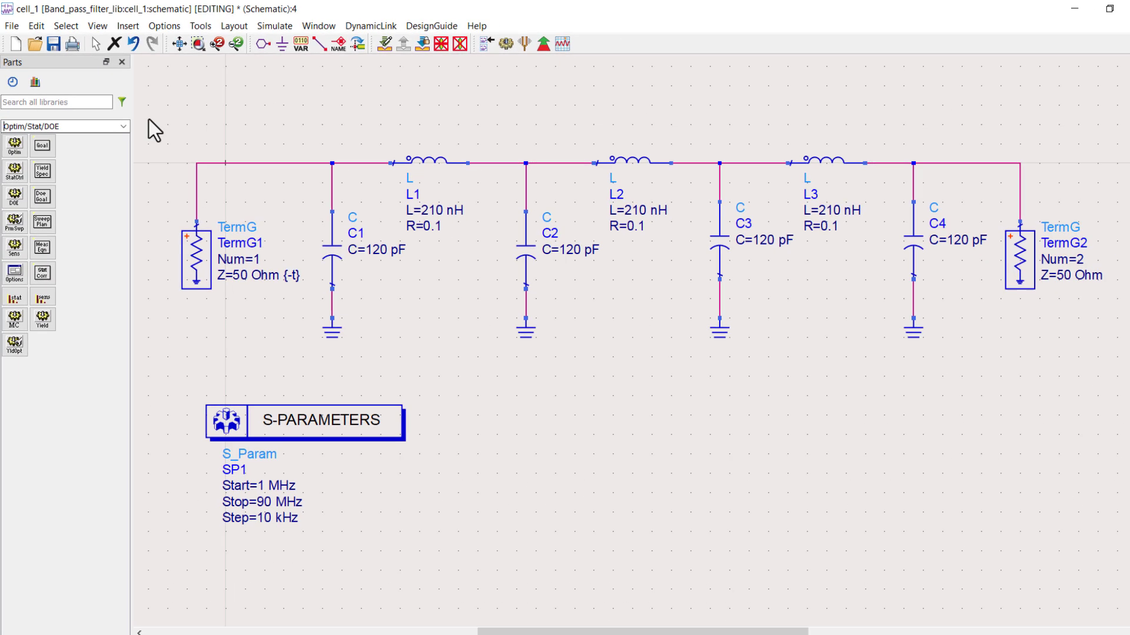
left_click(14, 145)
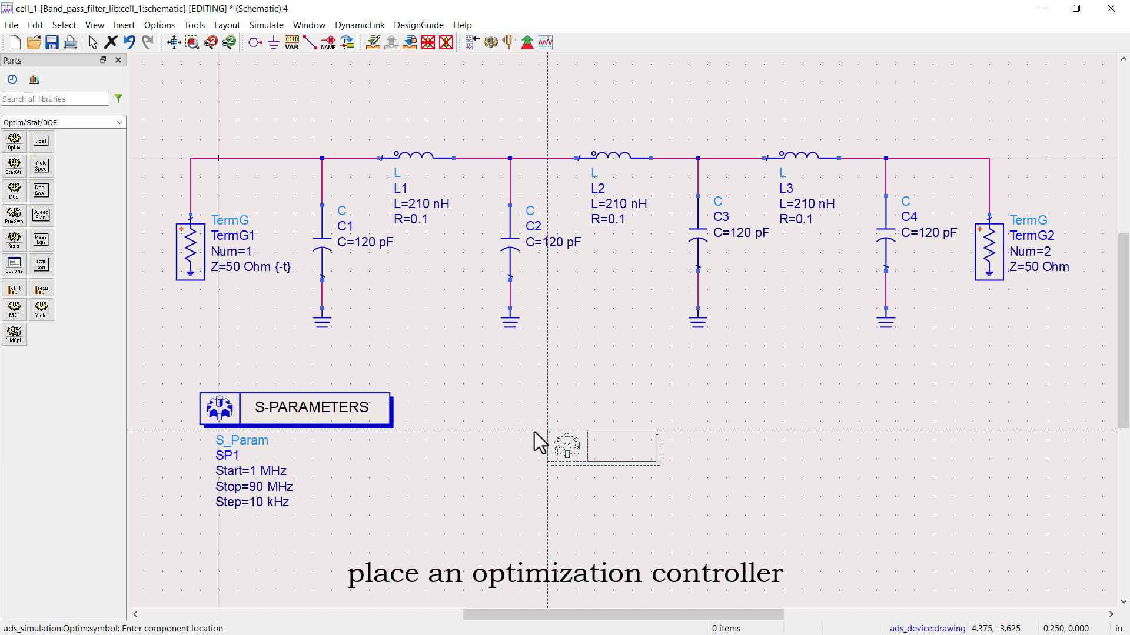
left_click(476, 405)
key("Escape")
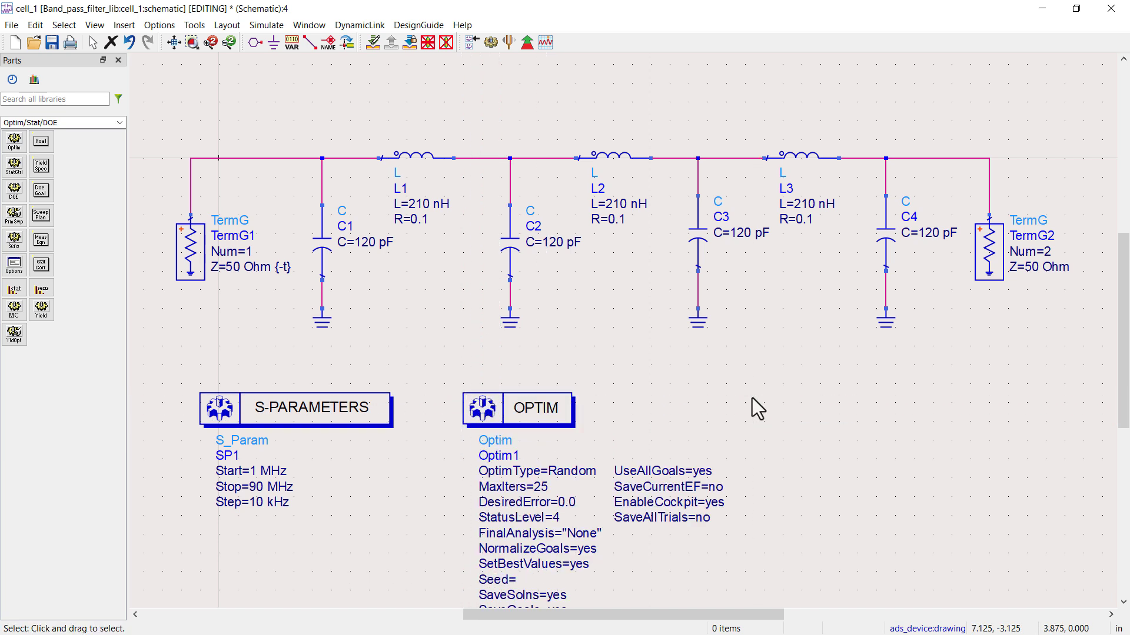
Place two Goal blocks, OptimGoal1 and OptimGoal2, to the right of the Optim controller.
left_click(174, 42)
left_click(41, 141)
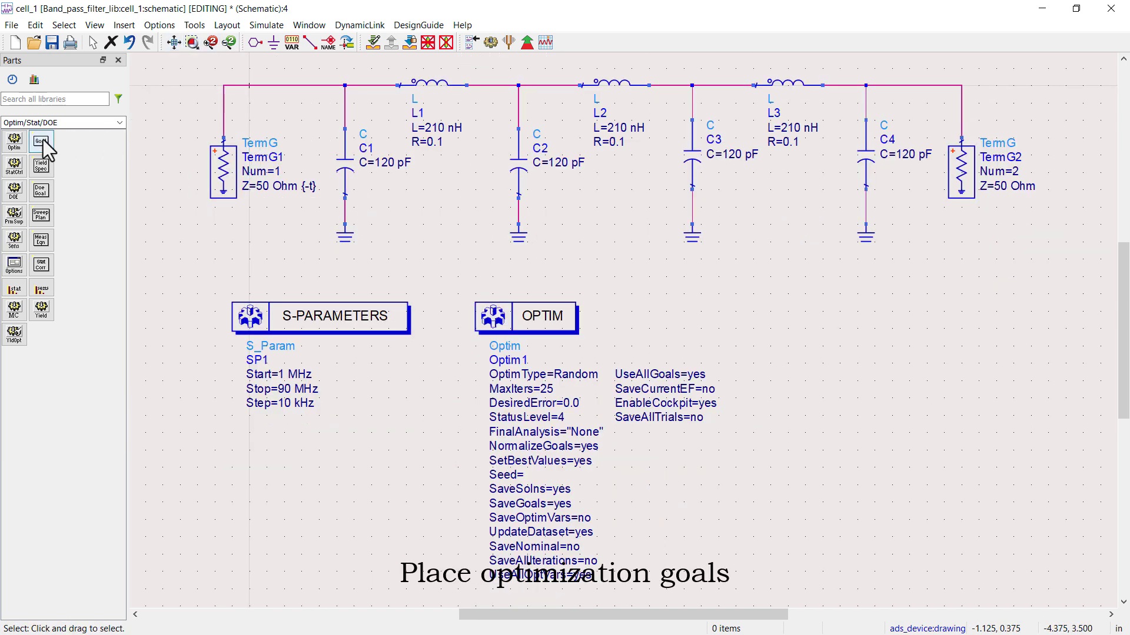
left_click(828, 304)
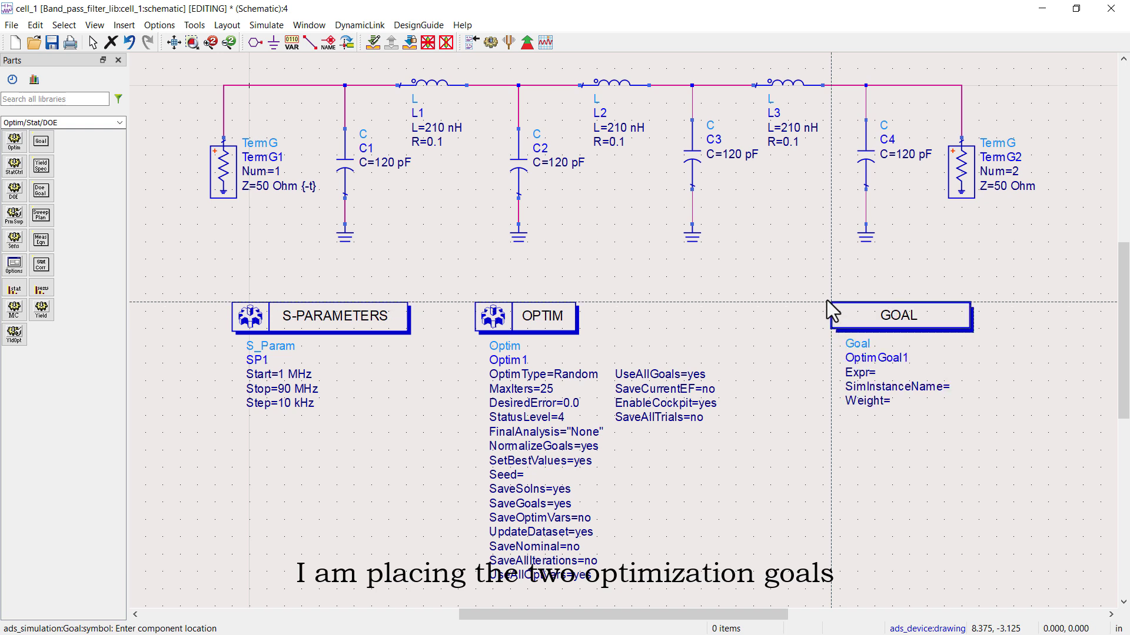
left_click(833, 440)
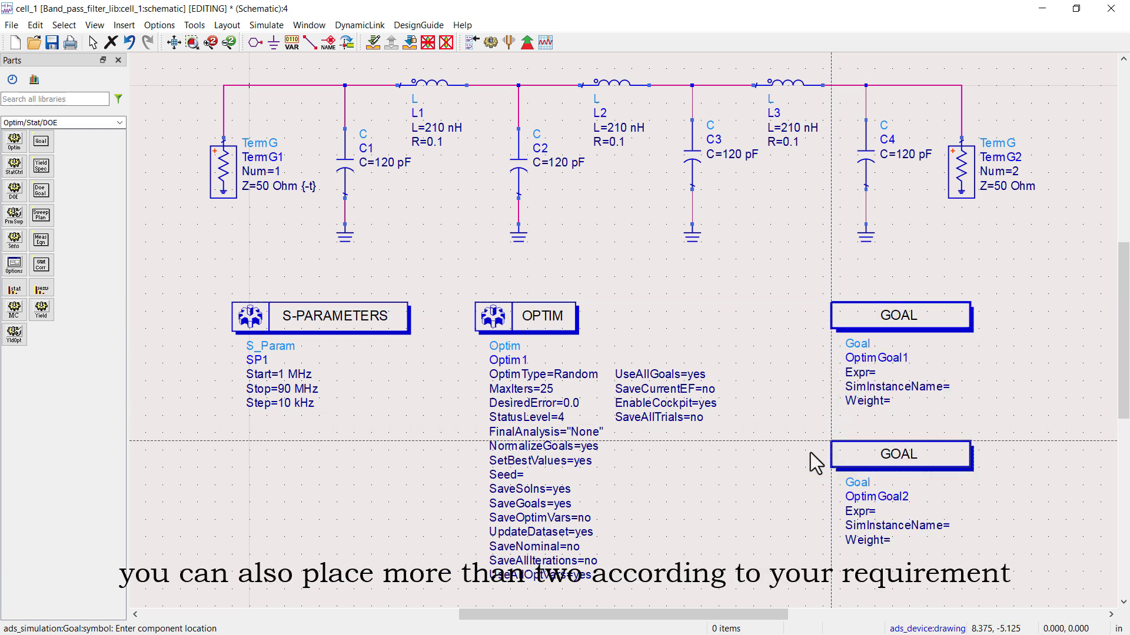
key("Escape")
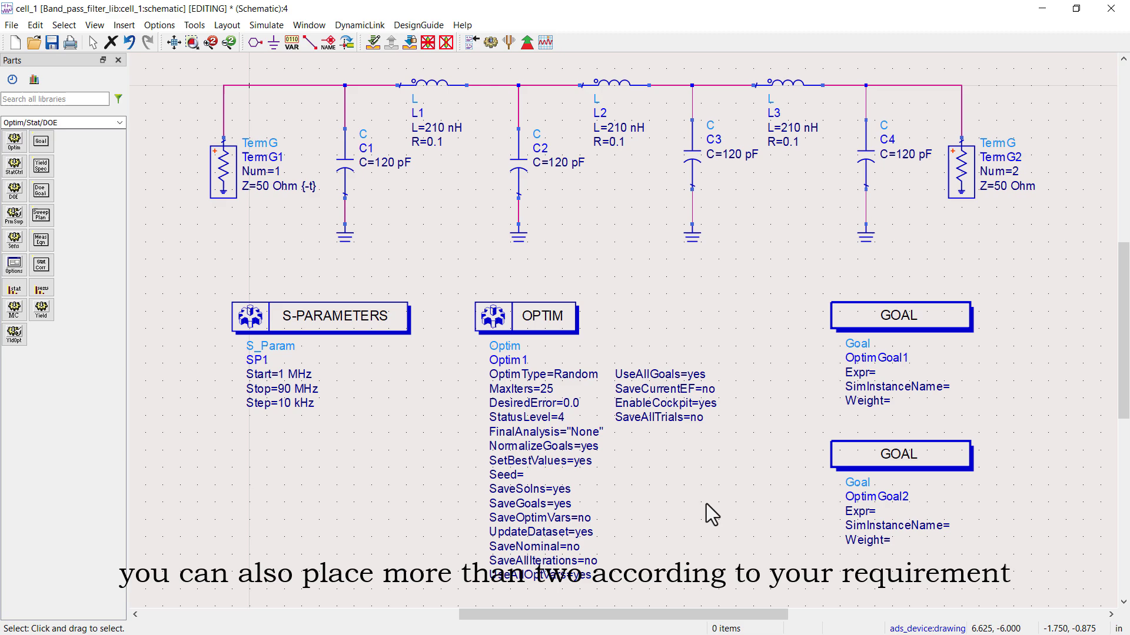
Configure Optim1 with Quasi-Newton optimization and 20 maximum iterations, then apply and close.
double_click(532, 313)
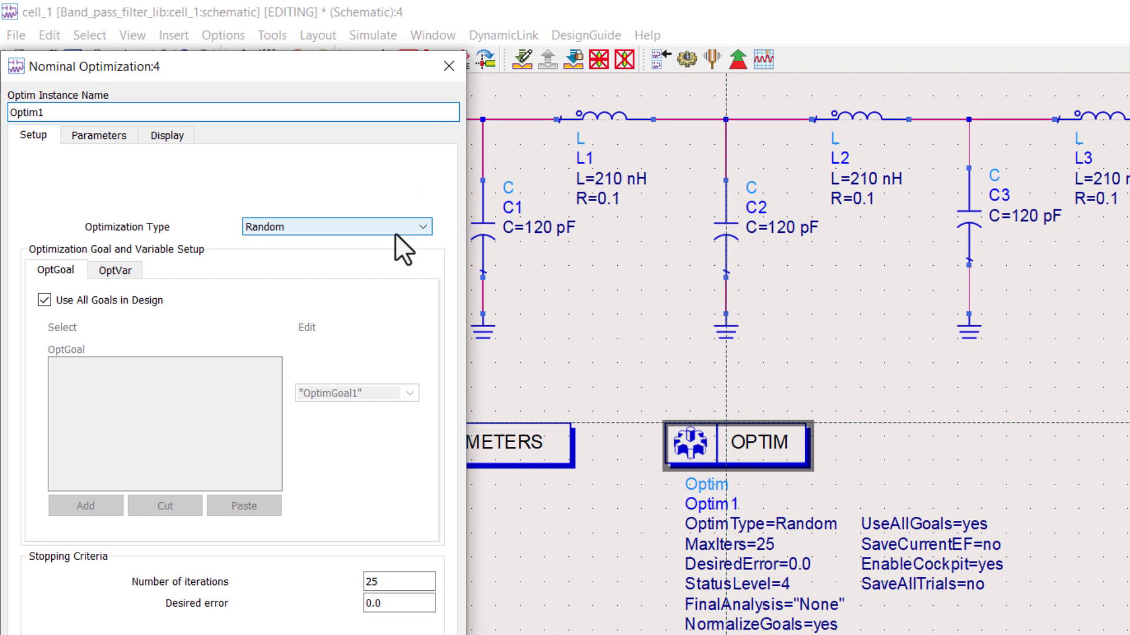
left_click(394, 233)
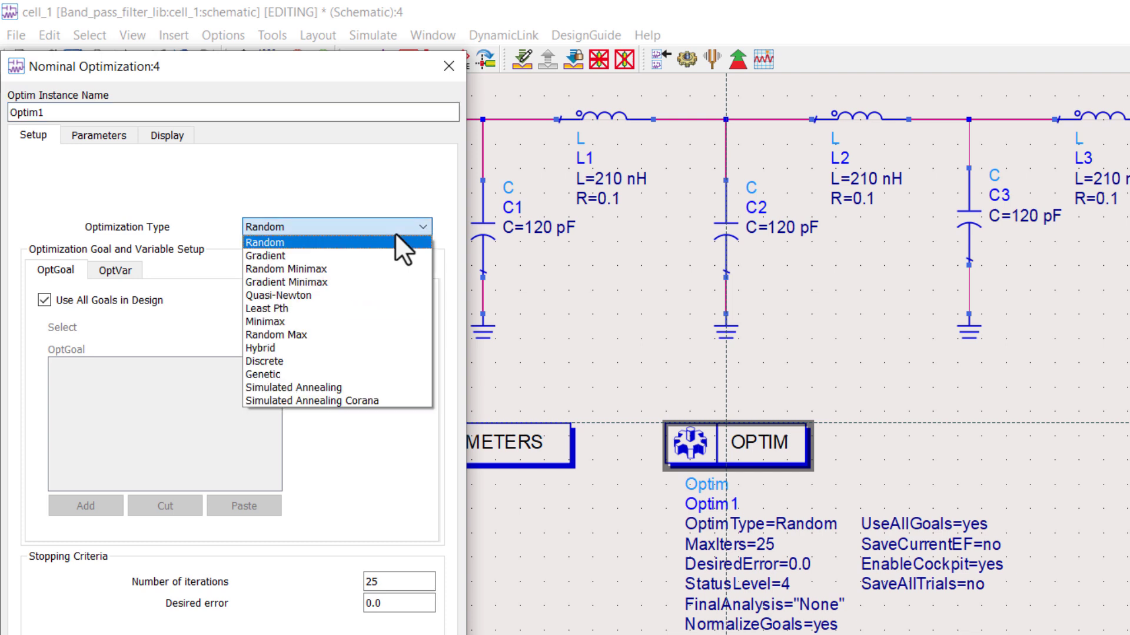
key("Escape")
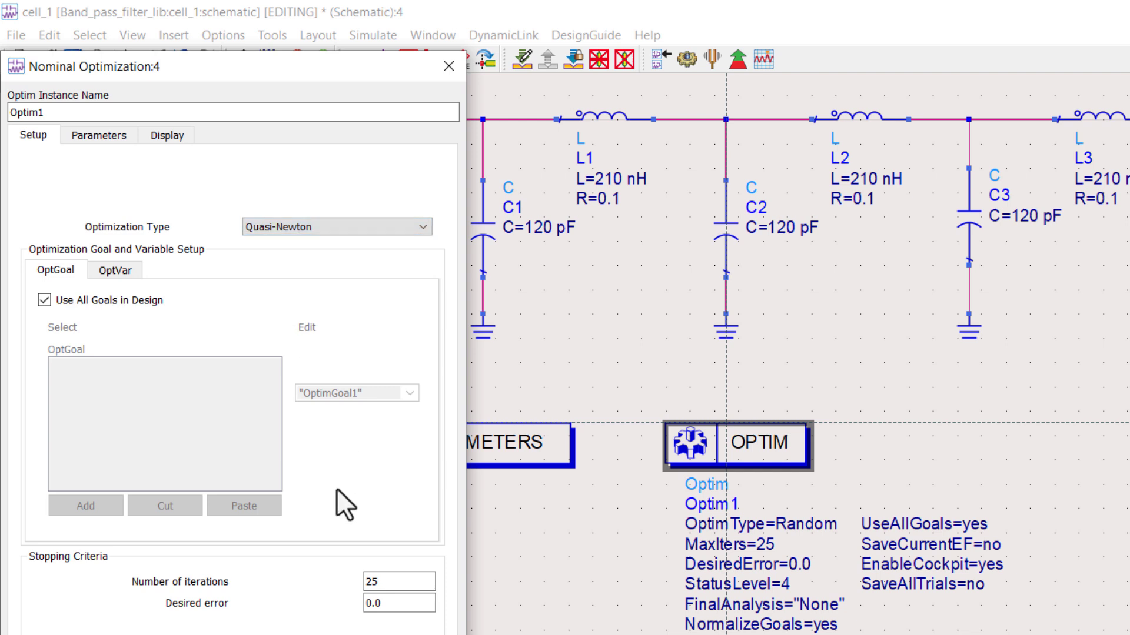
left_click(391, 581)
key("BackSpace")
key("BackSpace")
type("20")
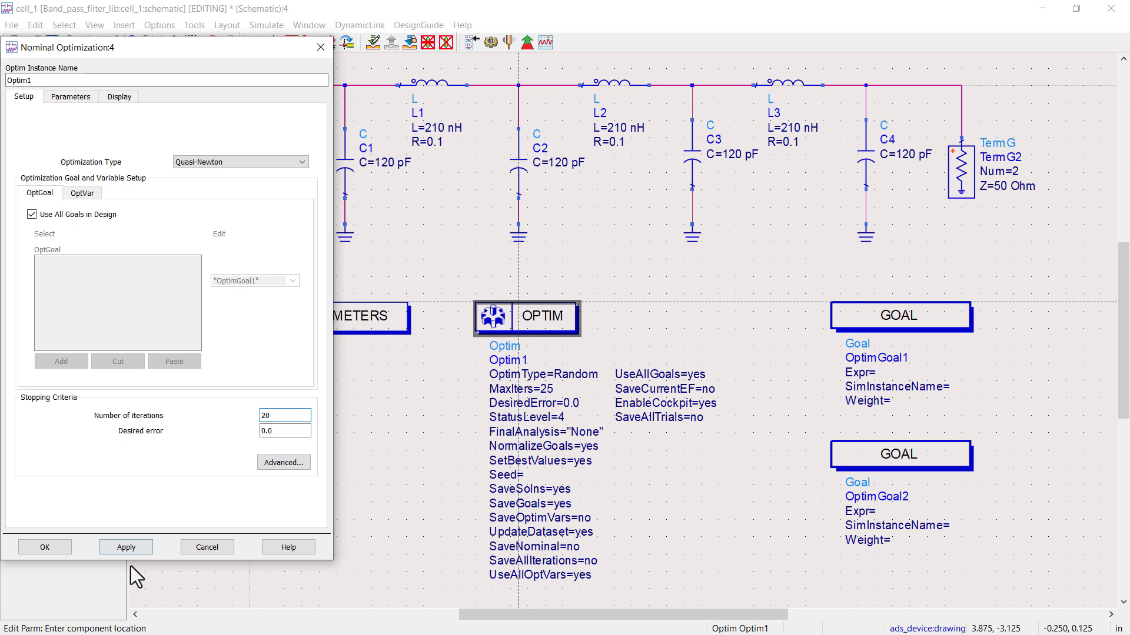
left_click(124, 549)
left_click(61, 546)
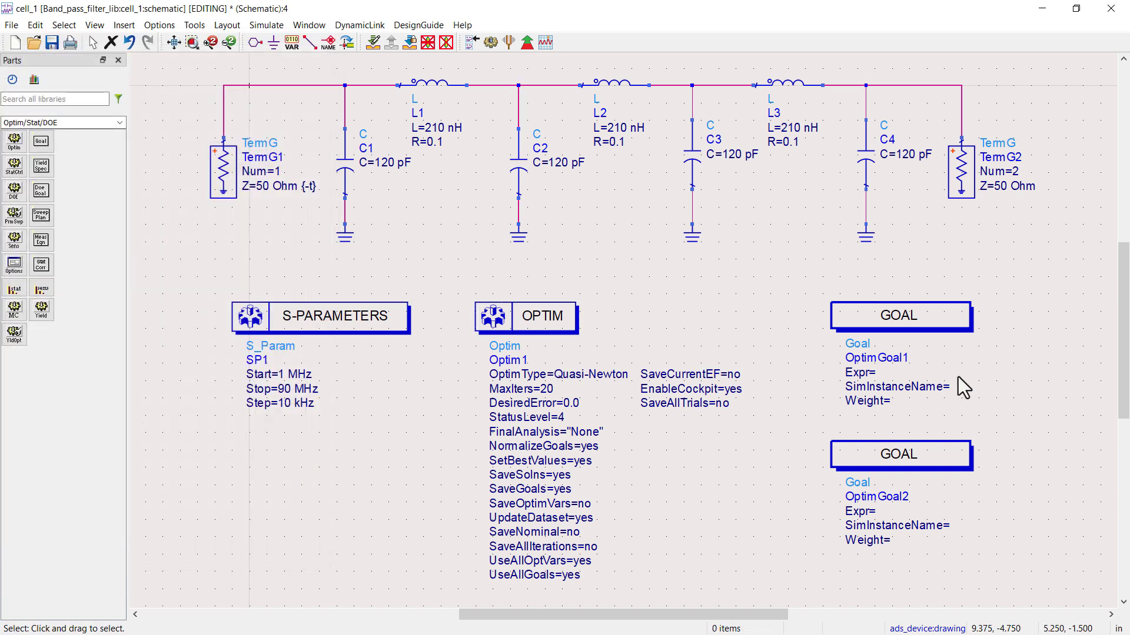
Give OptimGoal1 the expression dB(S(2,1)) and choose SP1 as its analysis.
double_click(895, 315)
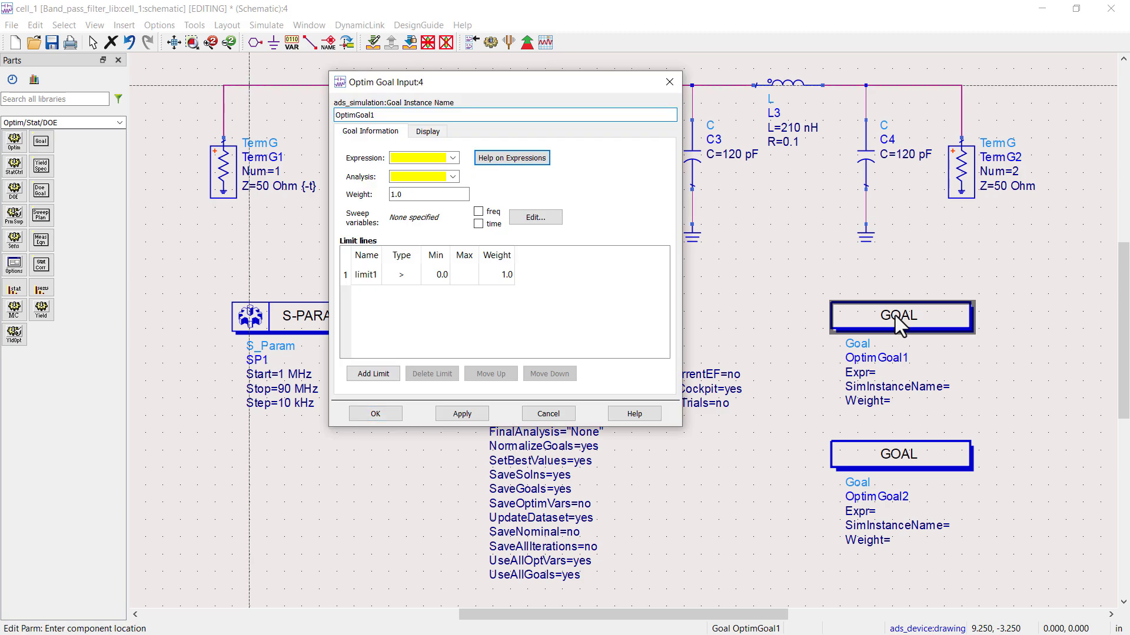
left_click(396, 158)
type("d")
type("B")
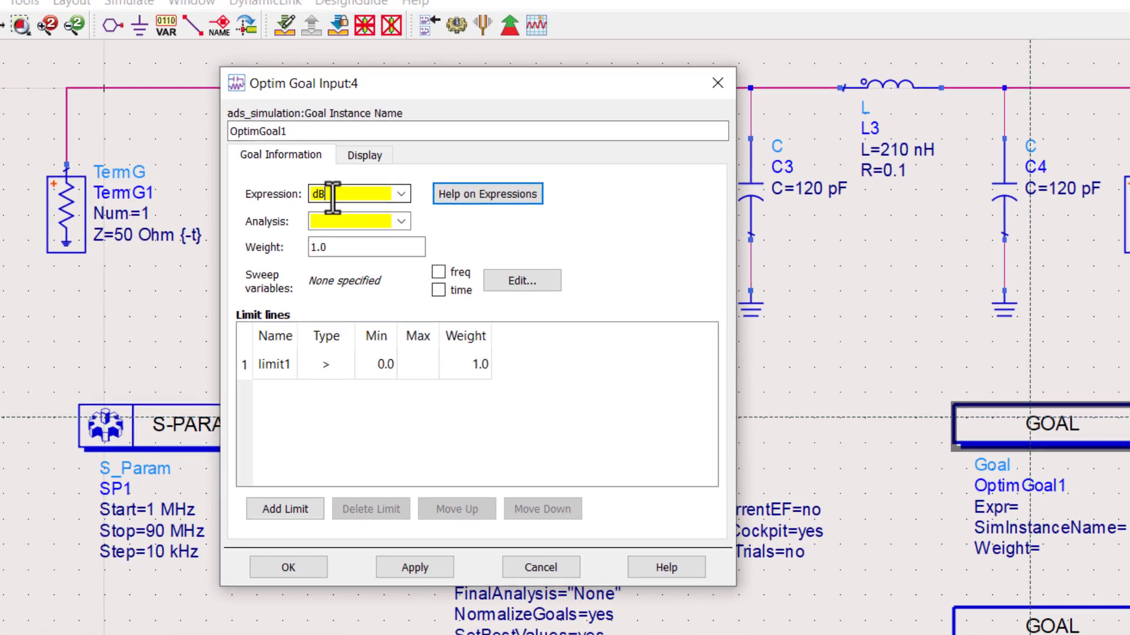
type("(")
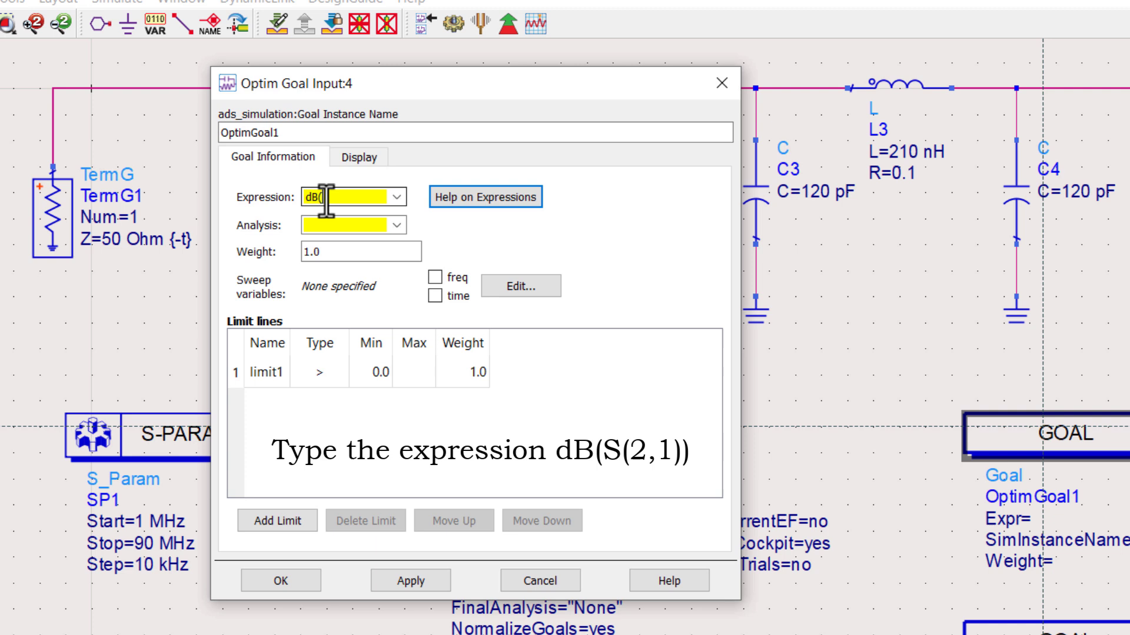
type("S(")
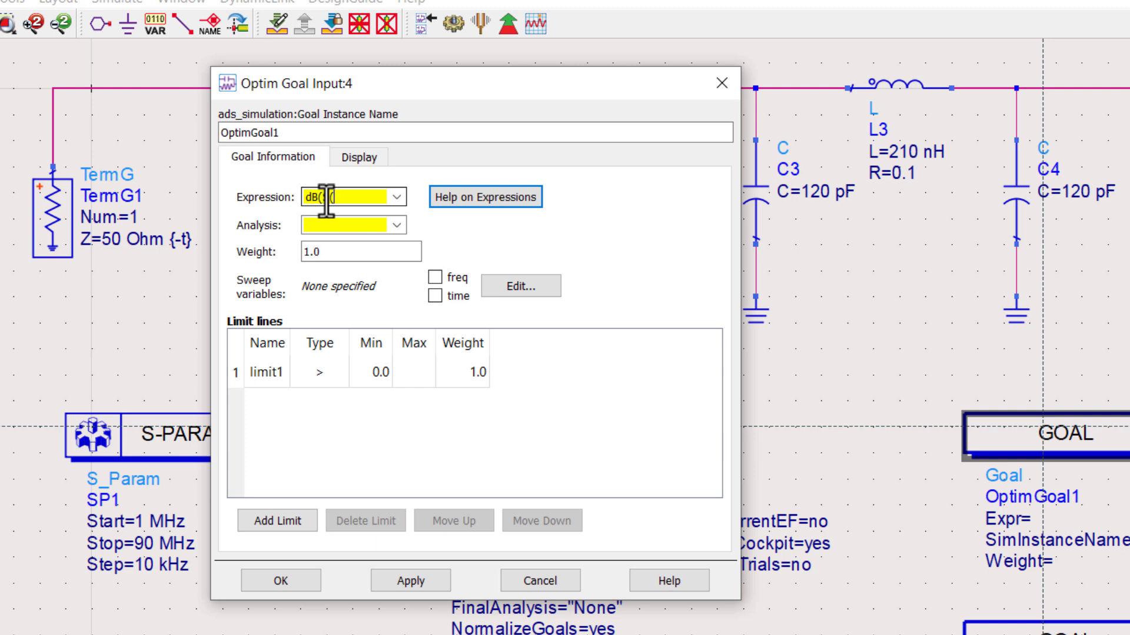
type("2,1))")
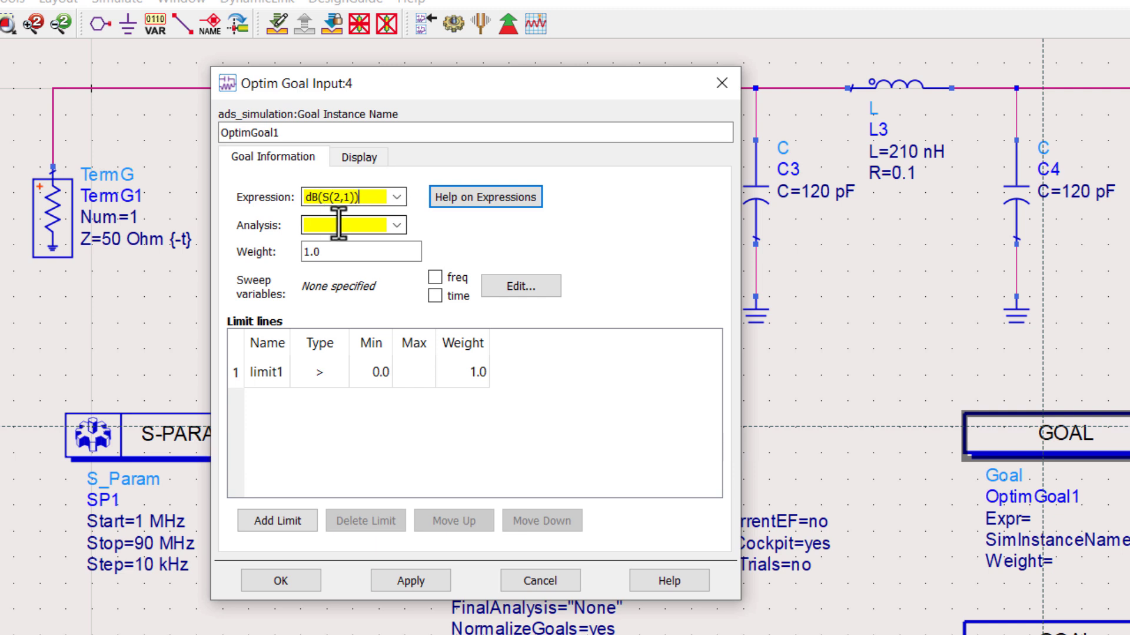
left_click(399, 229)
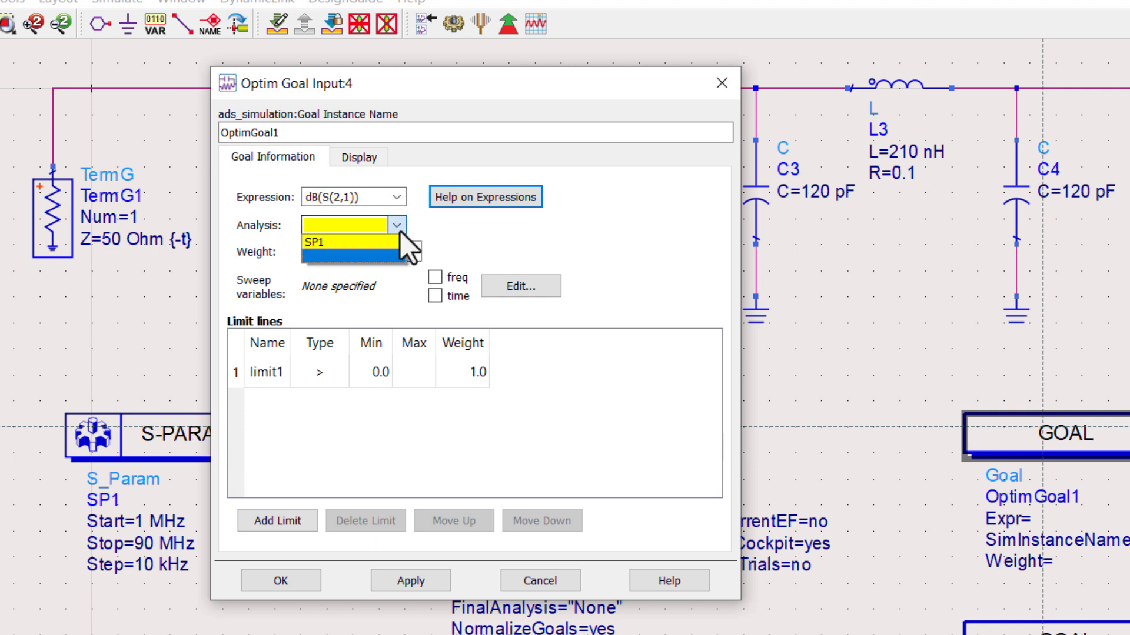
left_click(341, 242)
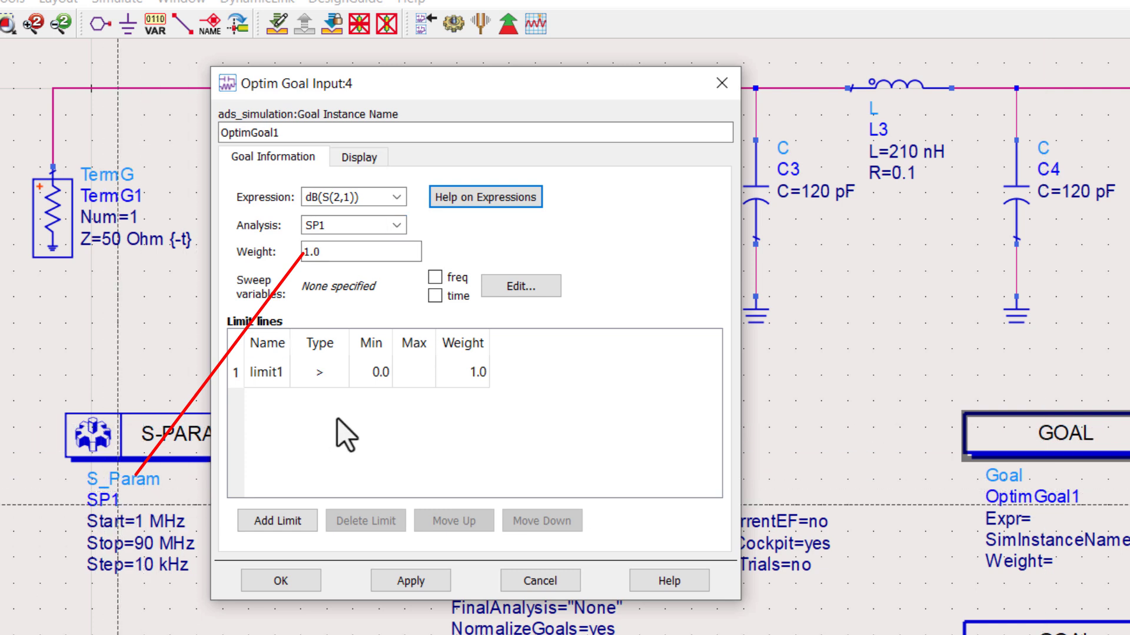
Sweep the goal over freq and set limit1 to above -1 dB from 39MHz to 41MHz.
left_click(434, 277)
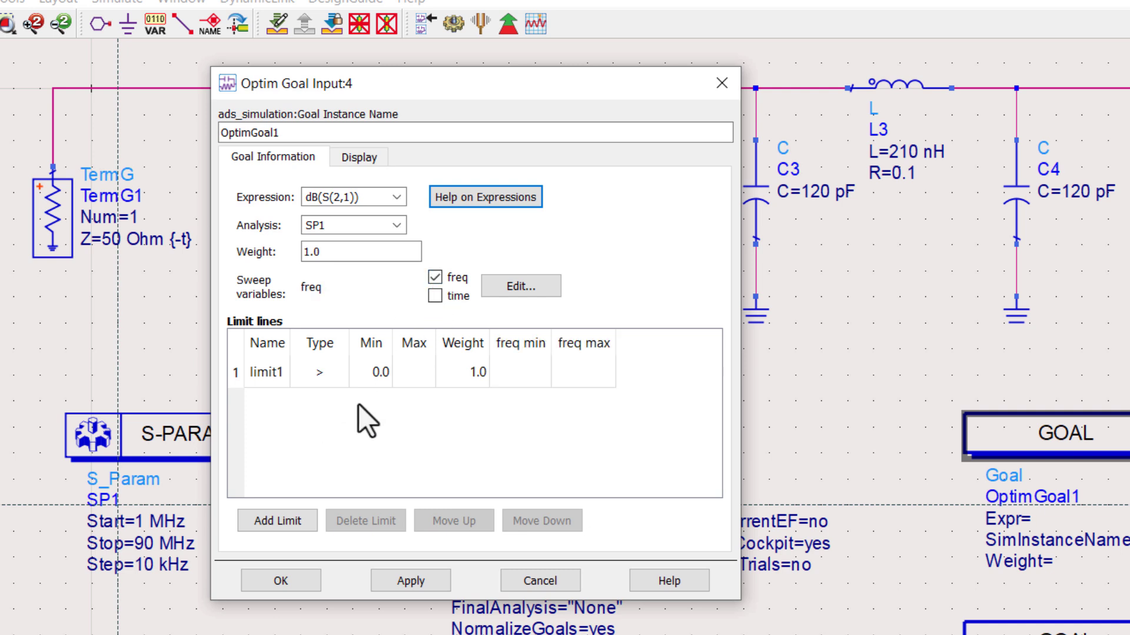
double_click(379, 373)
type("-")
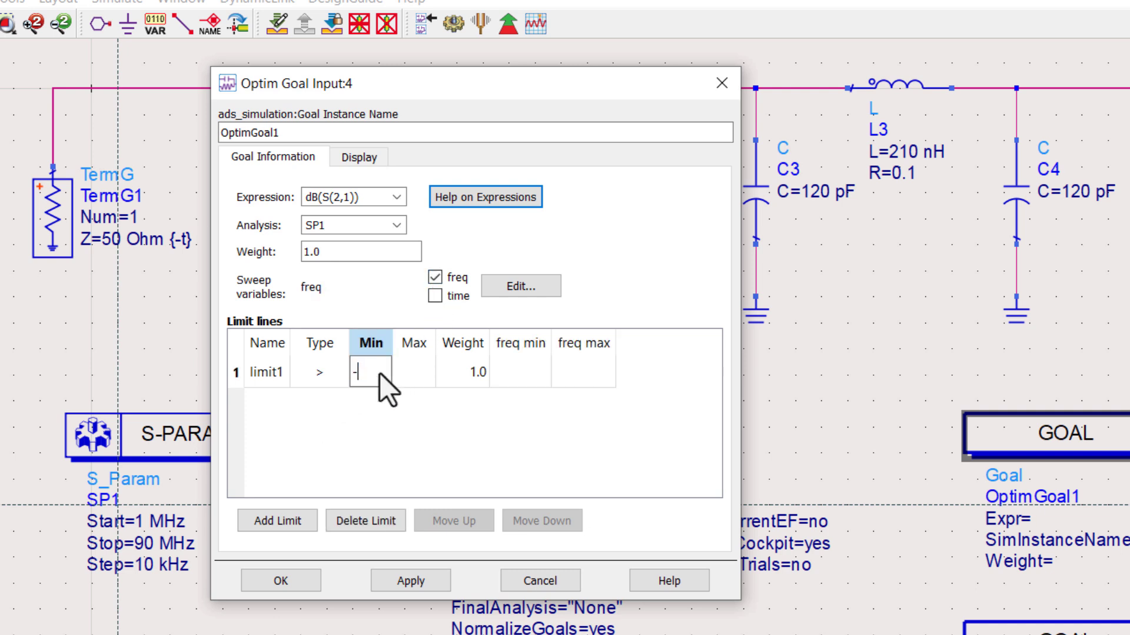
type("1")
double_click(531, 376)
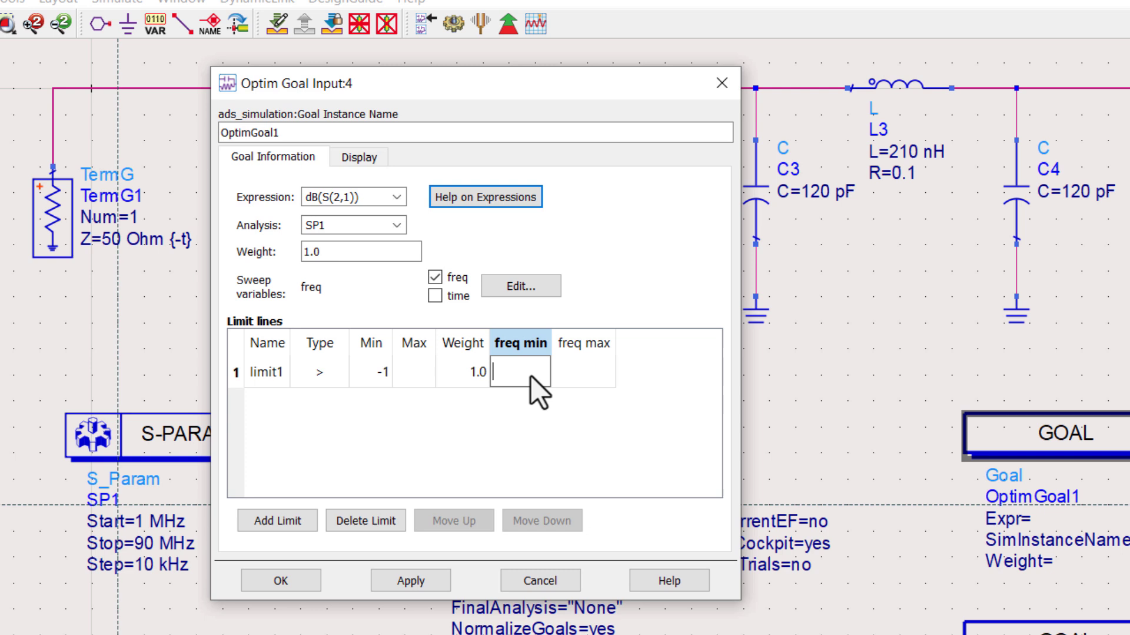
type("39MHz")
double_click(587, 374)
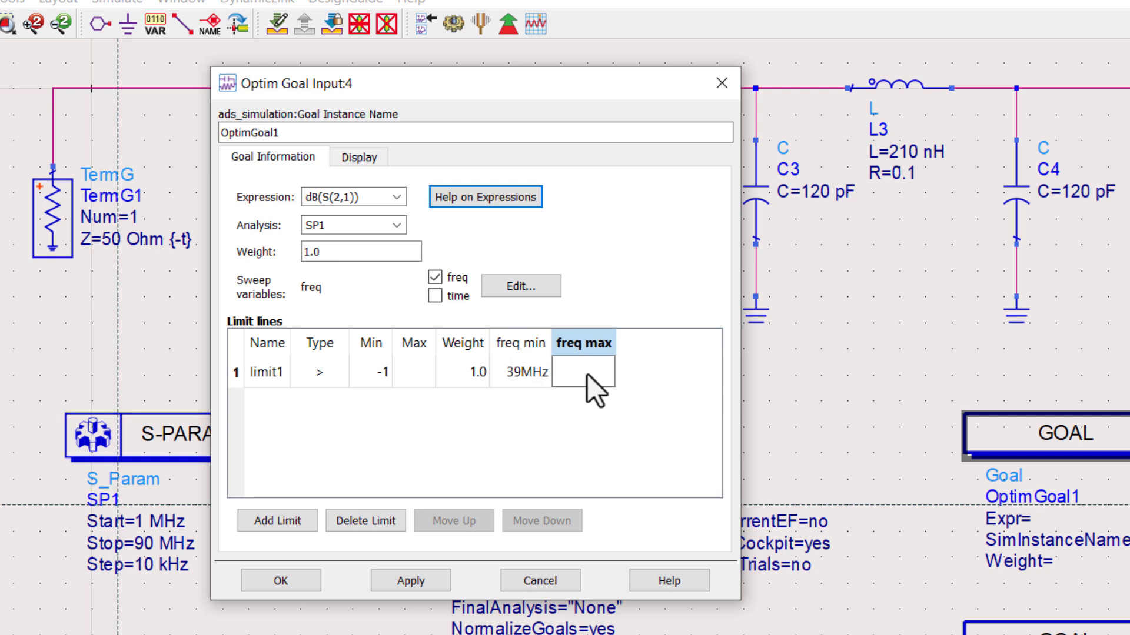
type("41MHz")
key("Return")
Add limit2 keeping dB(S(2,1)) below -10 from 10MHz to 39MHz.
left_click(282, 523)
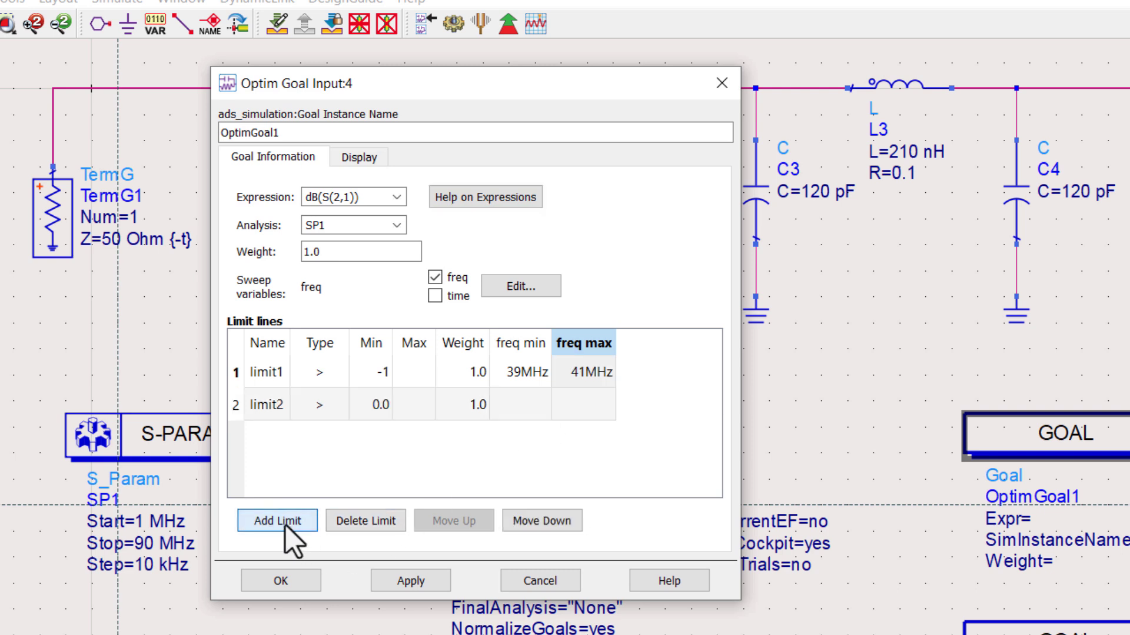
double_click(319, 406)
left_click(335, 407)
left_click(305, 447)
left_click(385, 409)
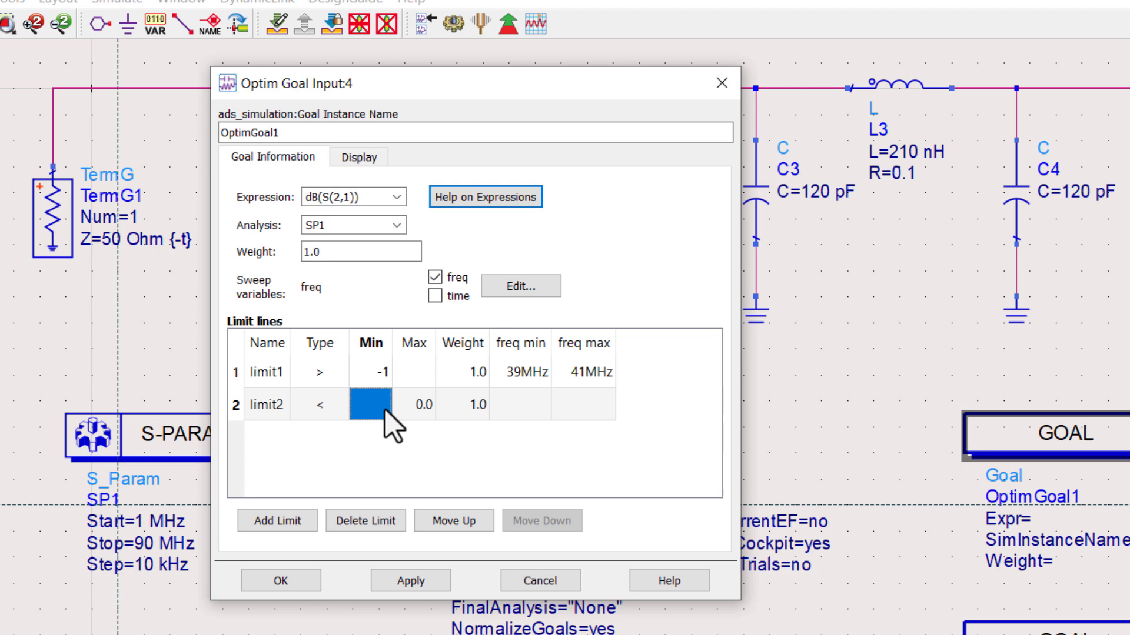
double_click(414, 414)
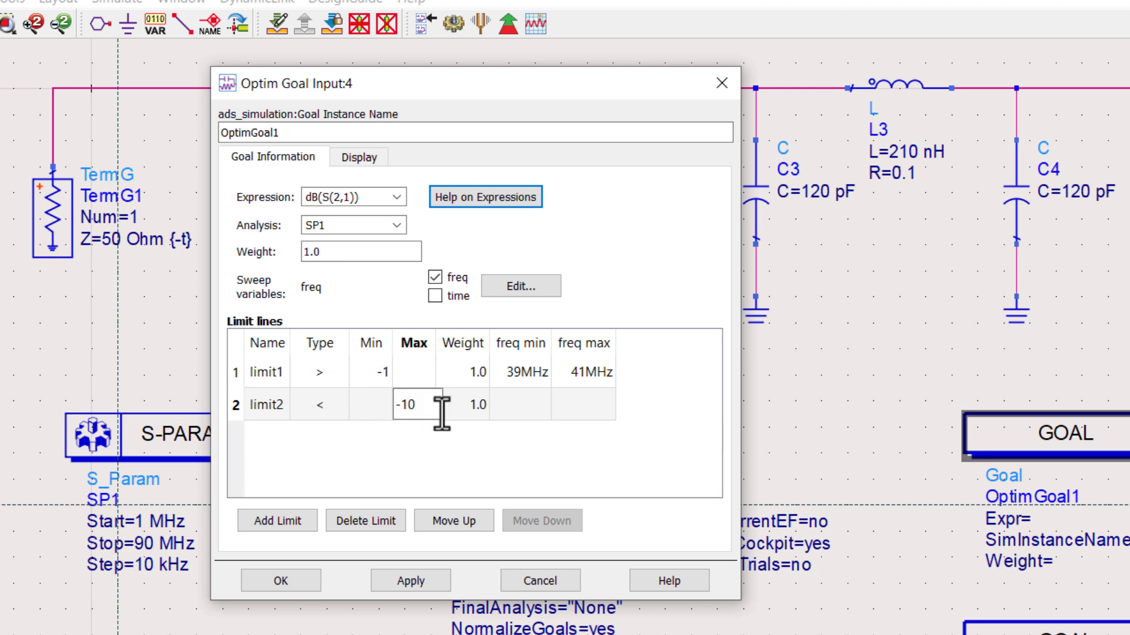
type("-10")
key("Tab")
type("10MHZ")
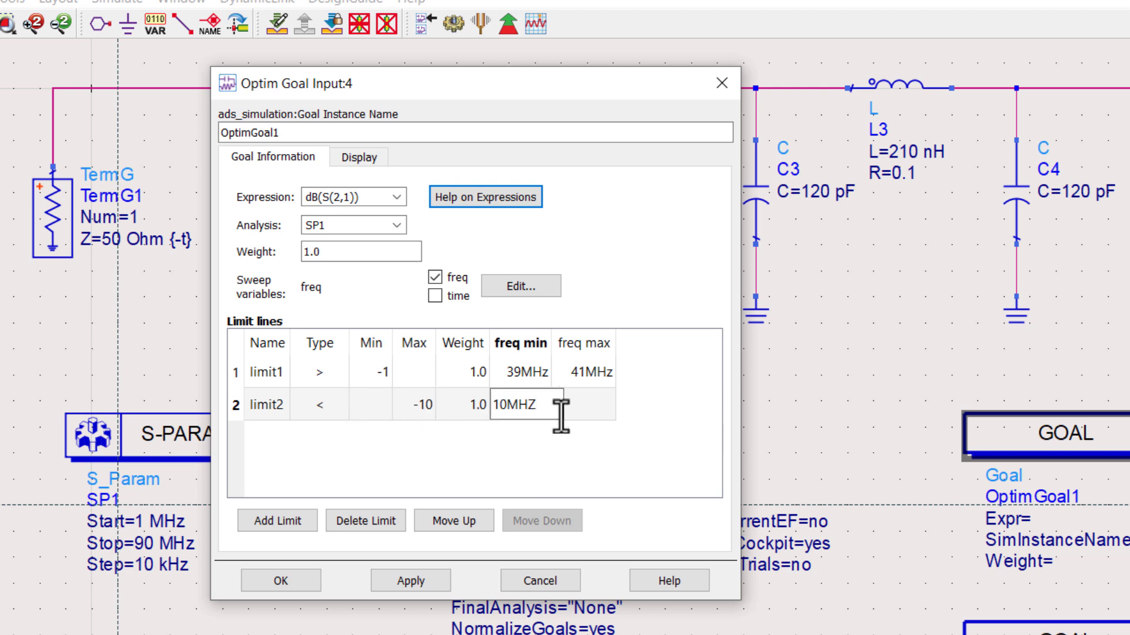
key("Tab")
type("39")
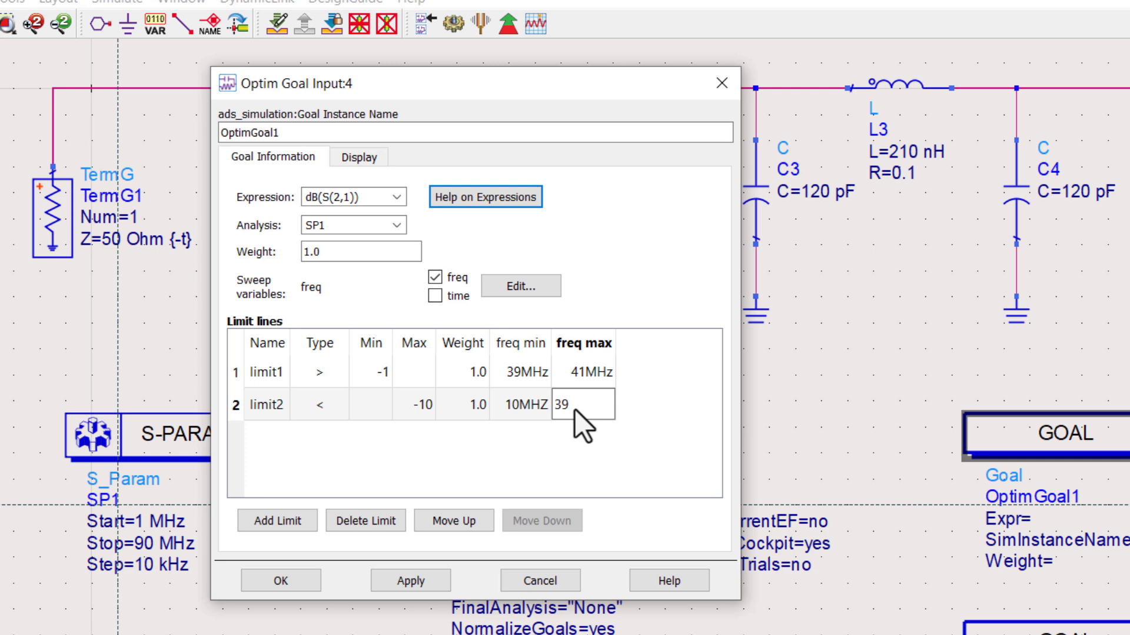
type("MHz")
key("Return")
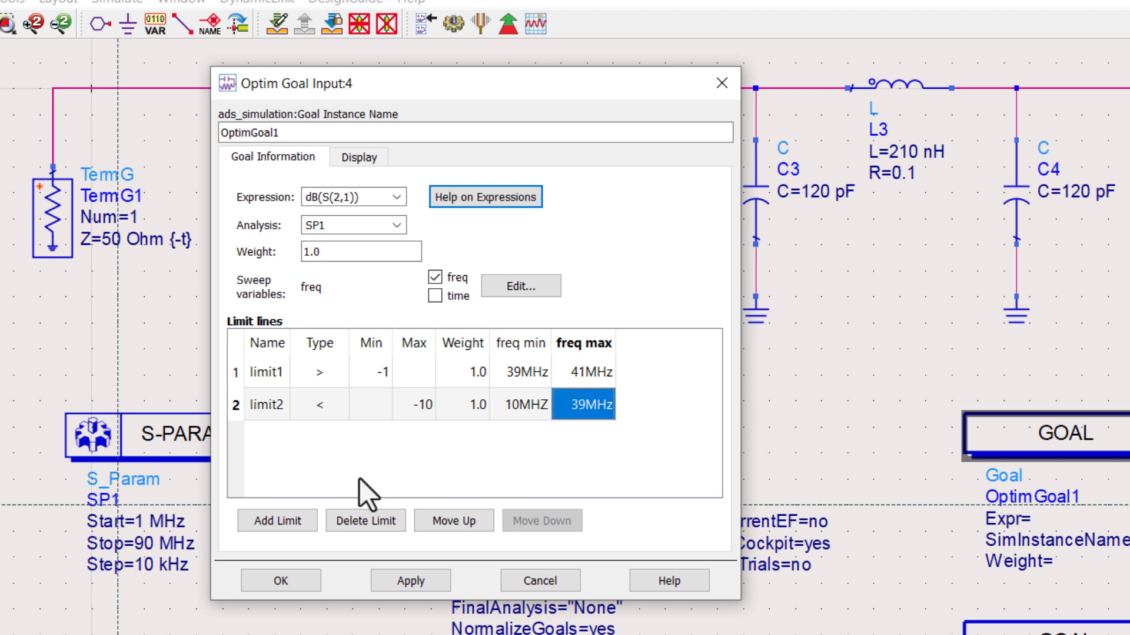
Add limit3 keeping dB(S(2,1)) below -35 from 41MHz to 90MHz.
left_click(271, 522)
left_click(322, 445)
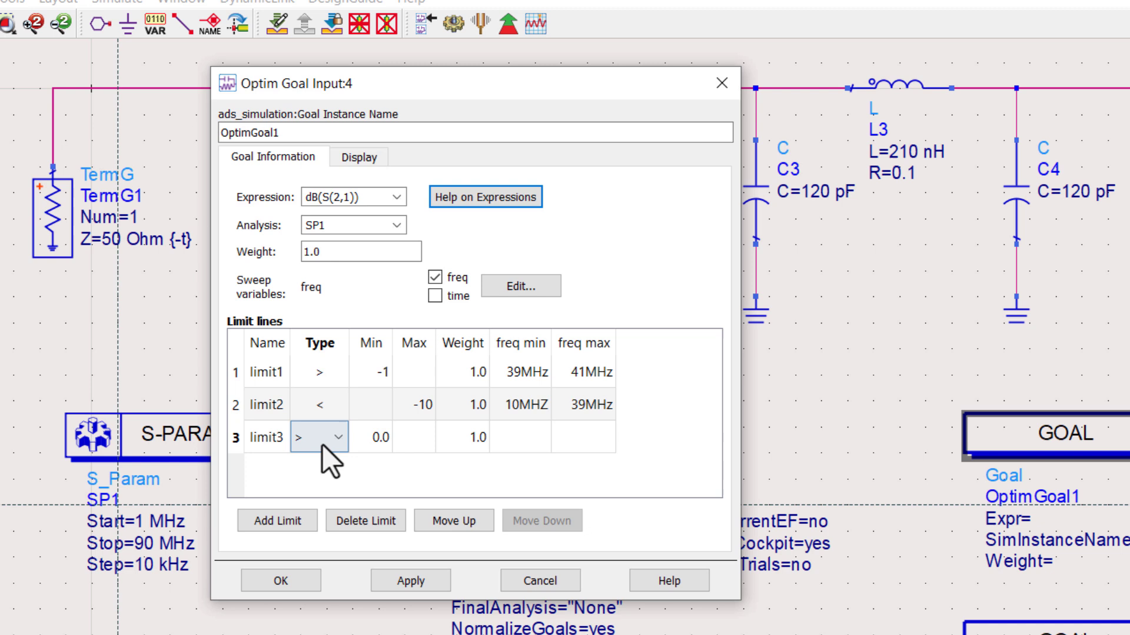
left_click(339, 446)
left_click(304, 482)
left_click(405, 436)
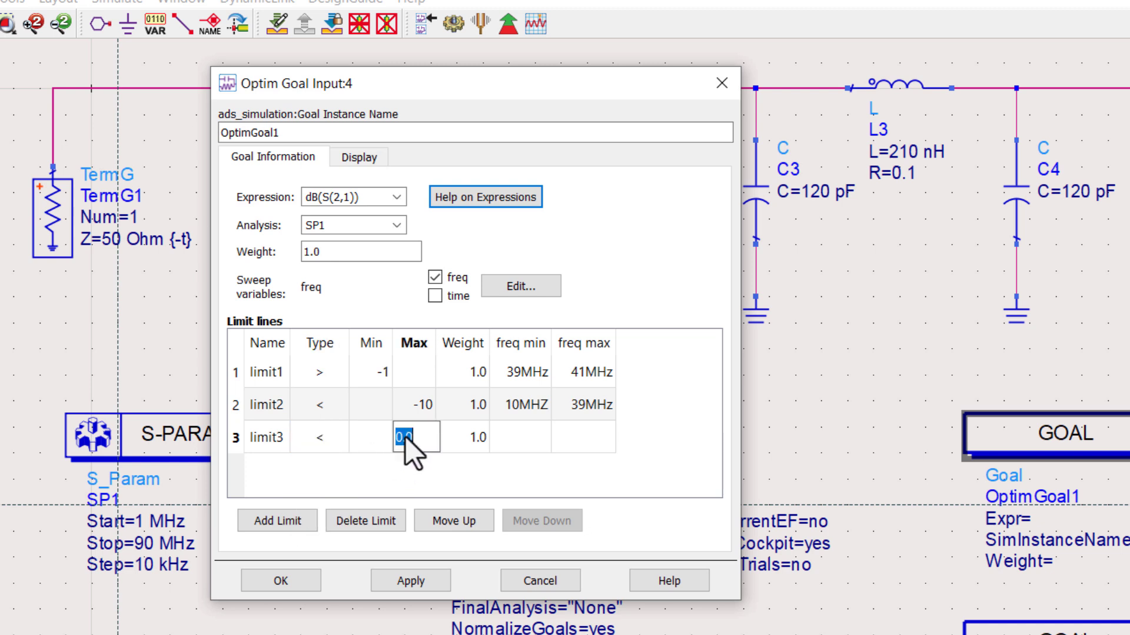
type("-35")
left_click(523, 447)
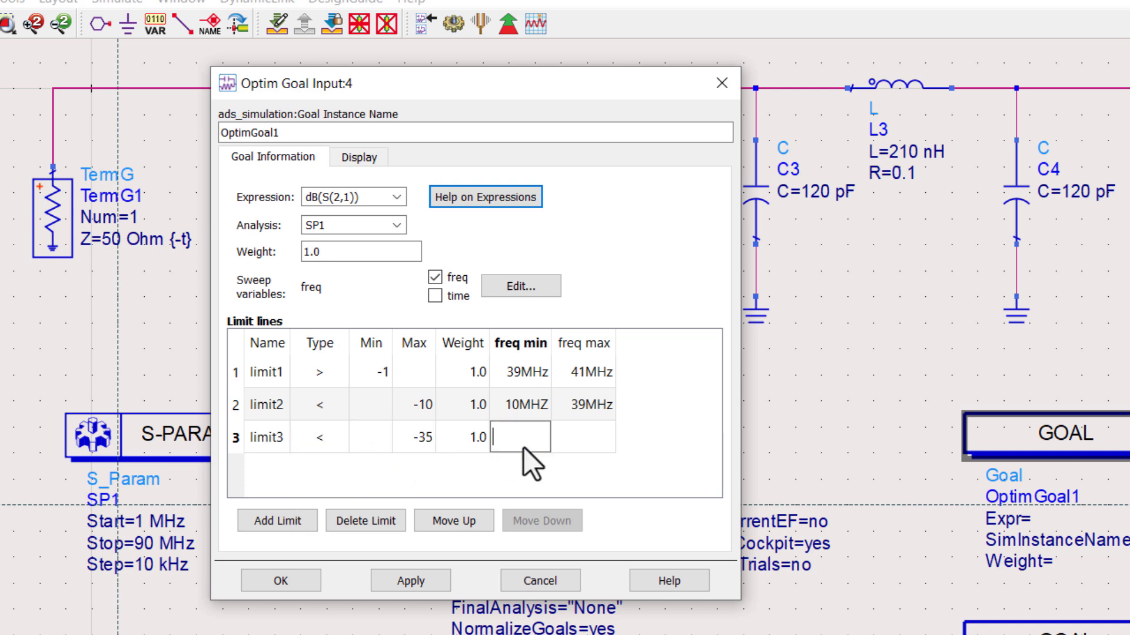
type("41MHz")
left_click(606, 439)
type("90")
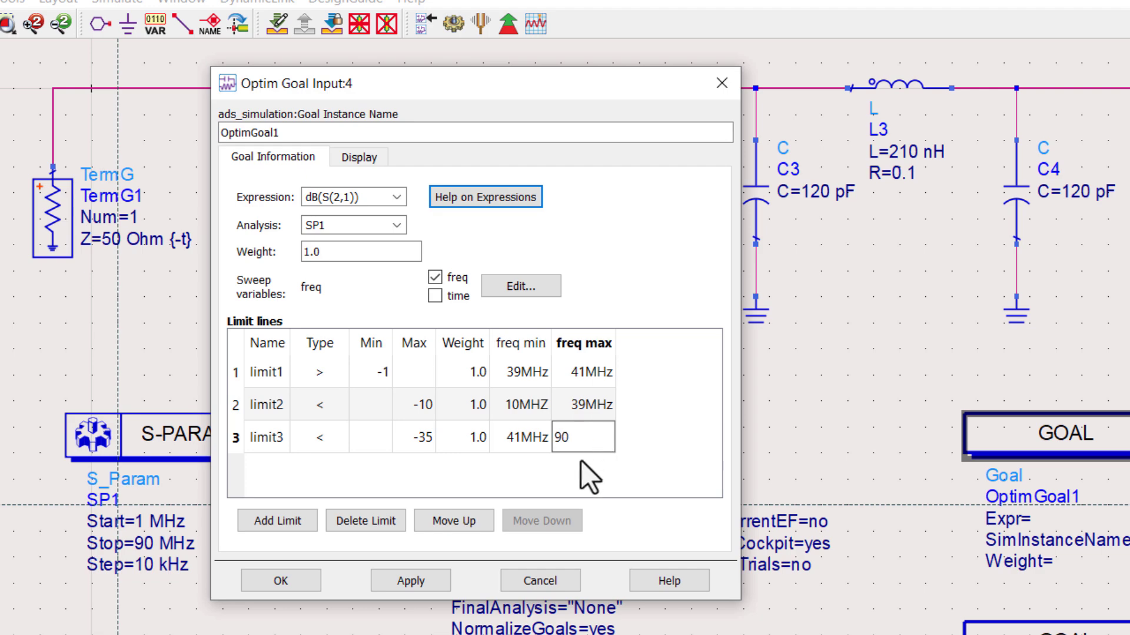
type("MHz")
key("Return")
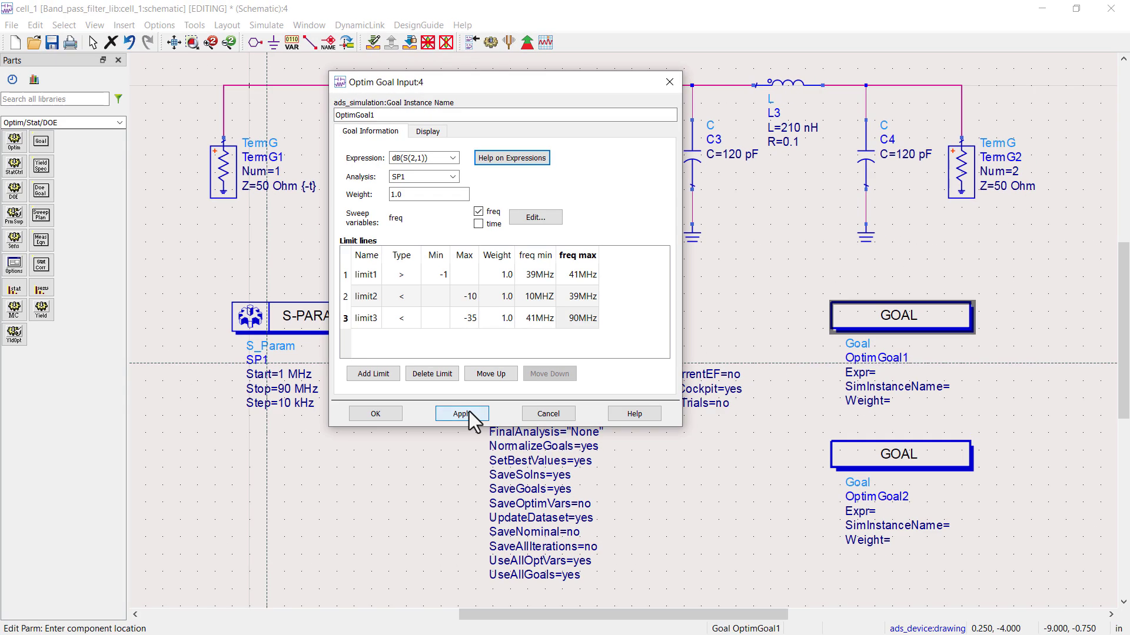
Apply OptimGoal1, then set OptimGoal2 to dB(S(1,1)) from SP1 swept over freq.
left_click(461, 413)
left_click(389, 415)
double_click(881, 458)
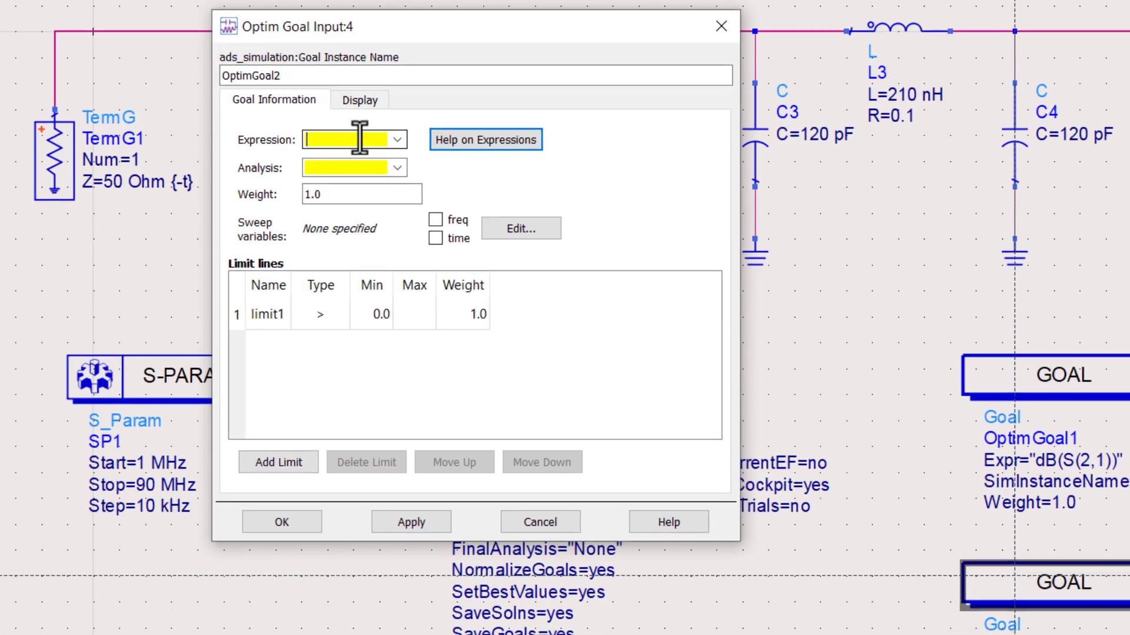
type("dB(")
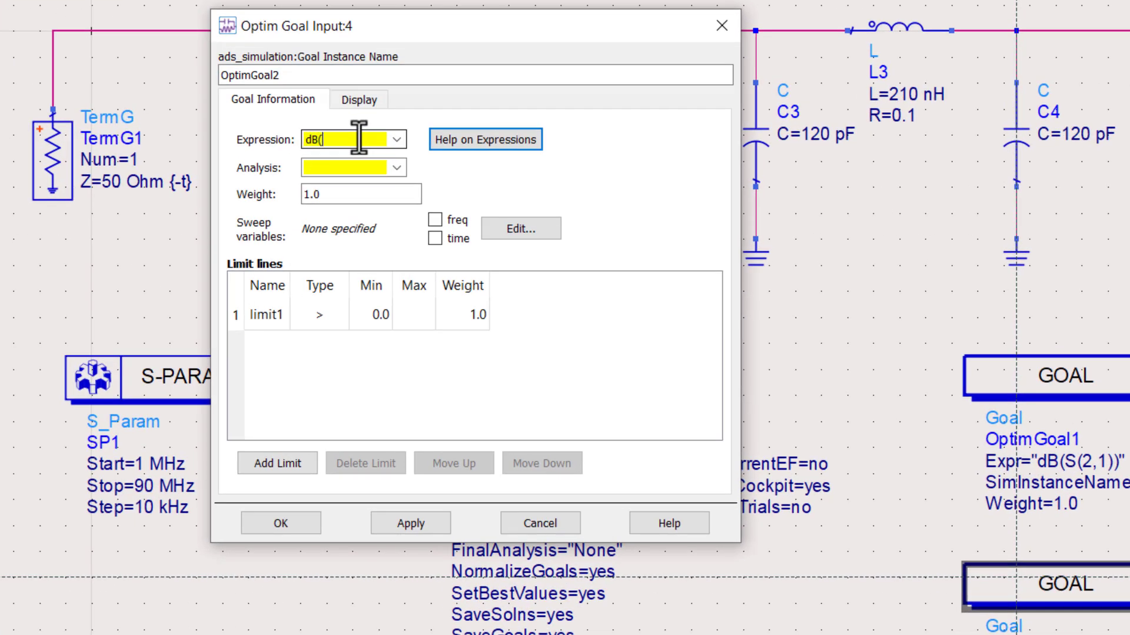
type("S(1,1))")
left_click(398, 169)
left_click(356, 185)
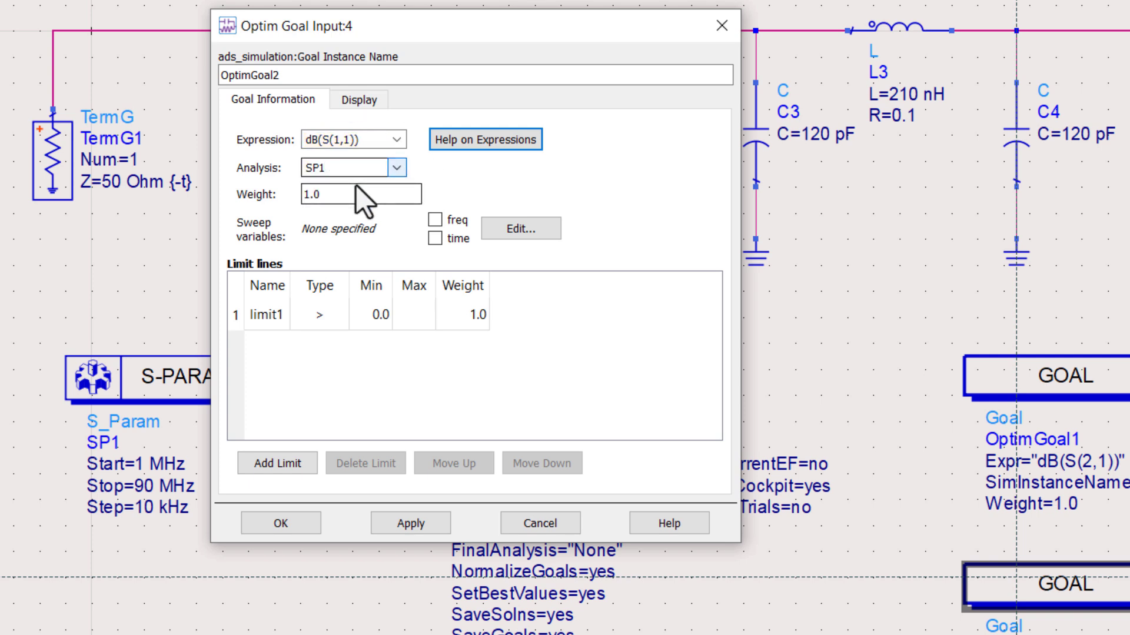
left_click(435, 220)
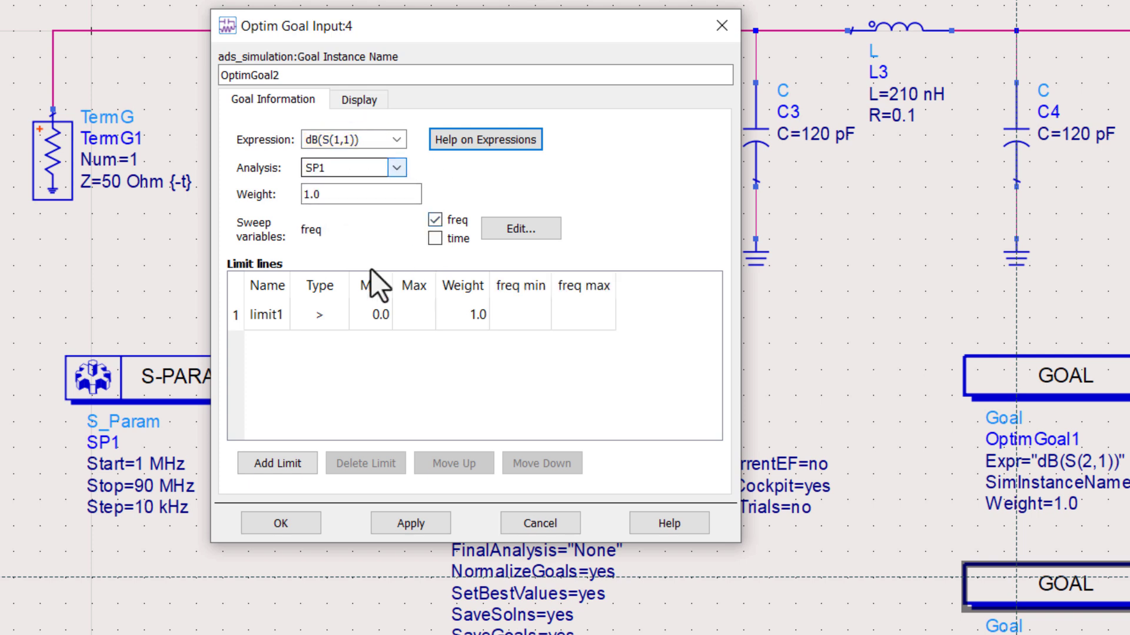
Set OptimGoal2's limit1 to below -30 dB from 39MHz to 41MHz and apply.
left_click(325, 325)
left_click(326, 323)
left_click(303, 336)
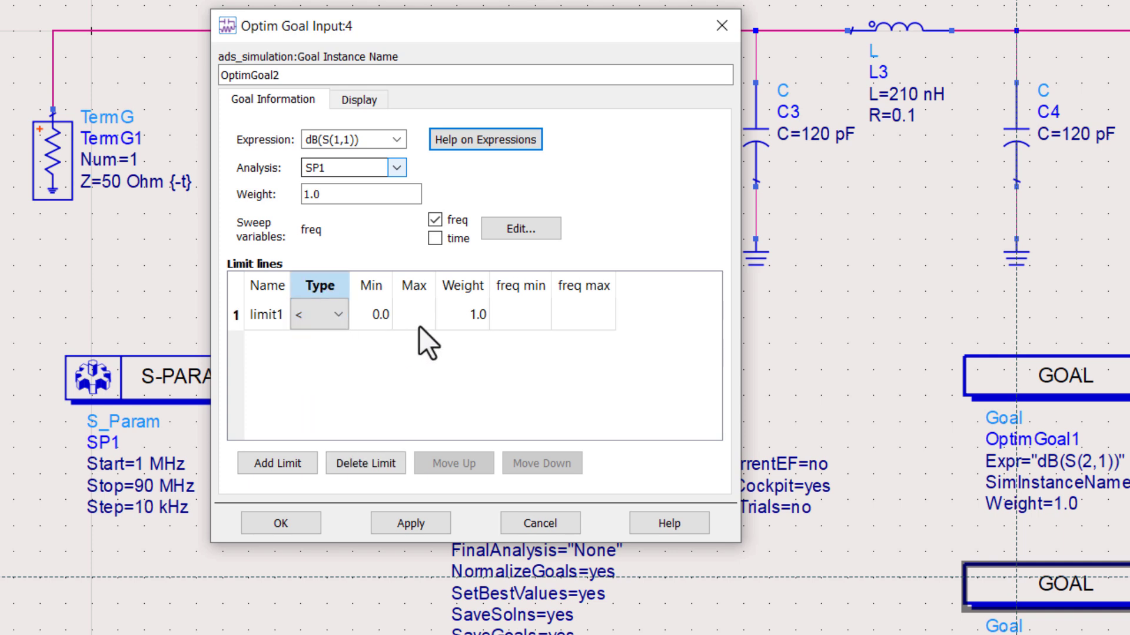
left_click(413, 315)
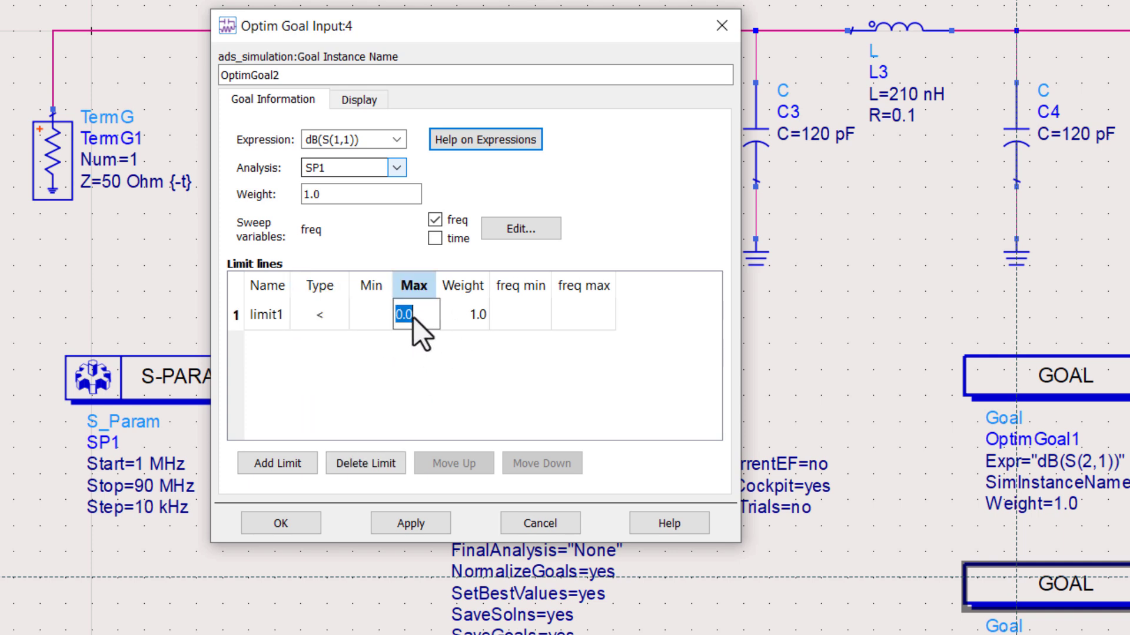
type("-30")
key("Return")
left_click(531, 309)
type("39MHz")
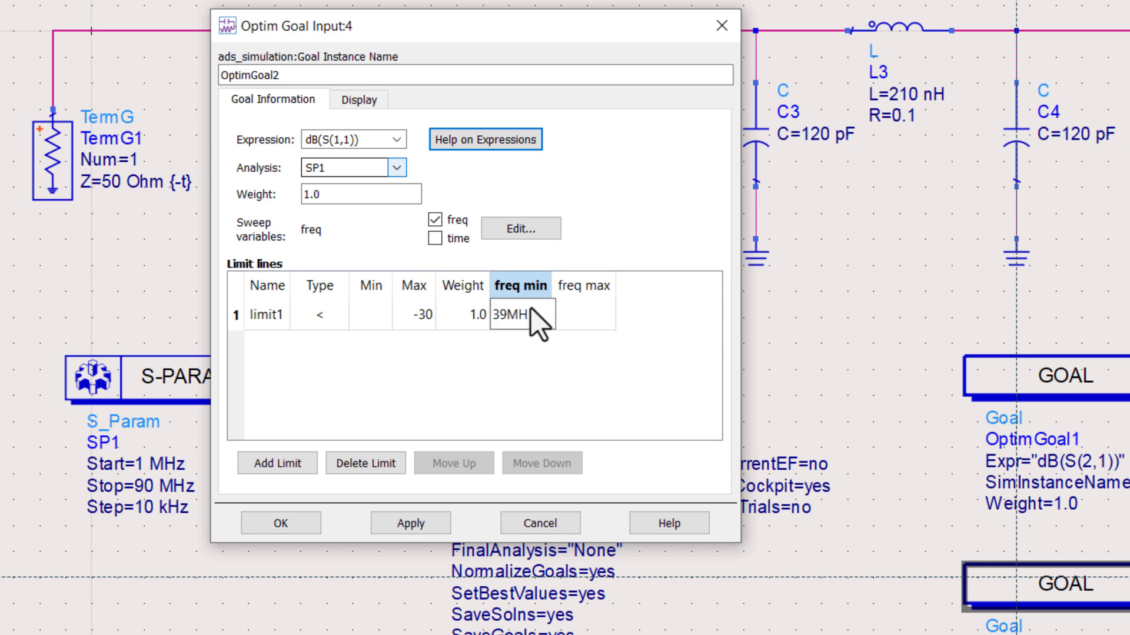
left_click(572, 322)
type("41MH")
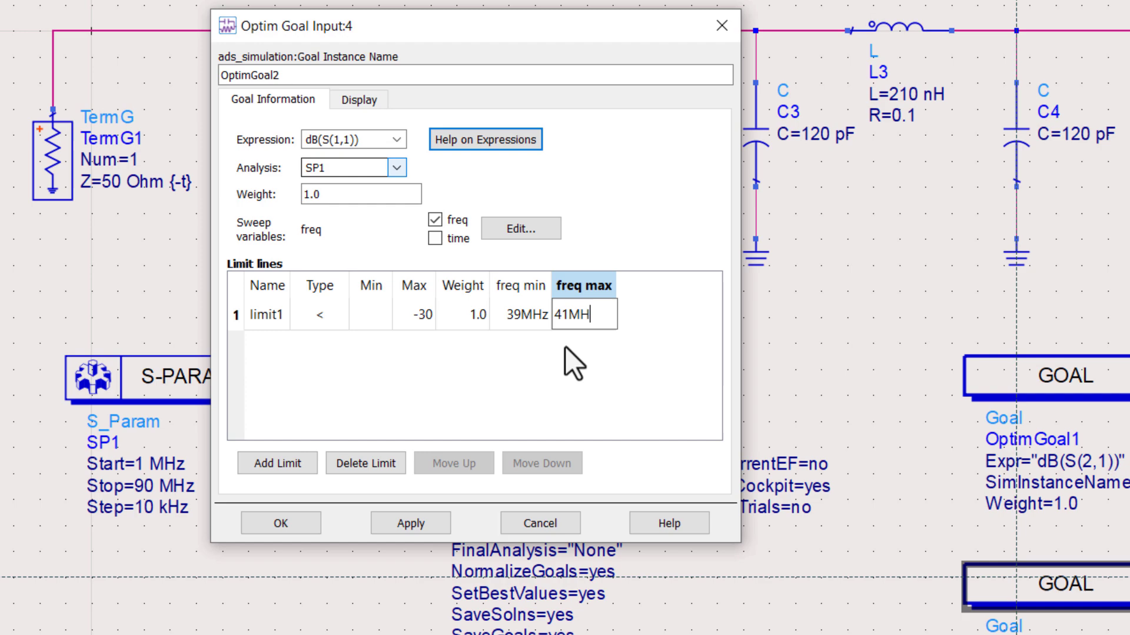
type("z")
key("Return")
left_click(422, 524)
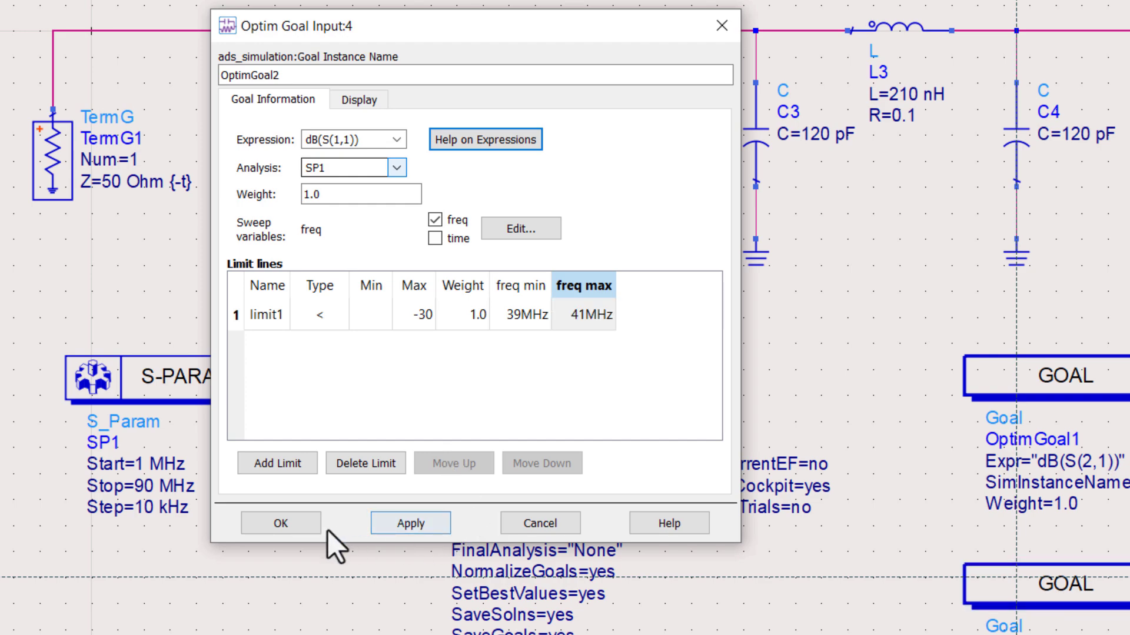
Close the goal dialog and bring up the Optimization tab of Simulation Variables Setup.
left_click(303, 530)
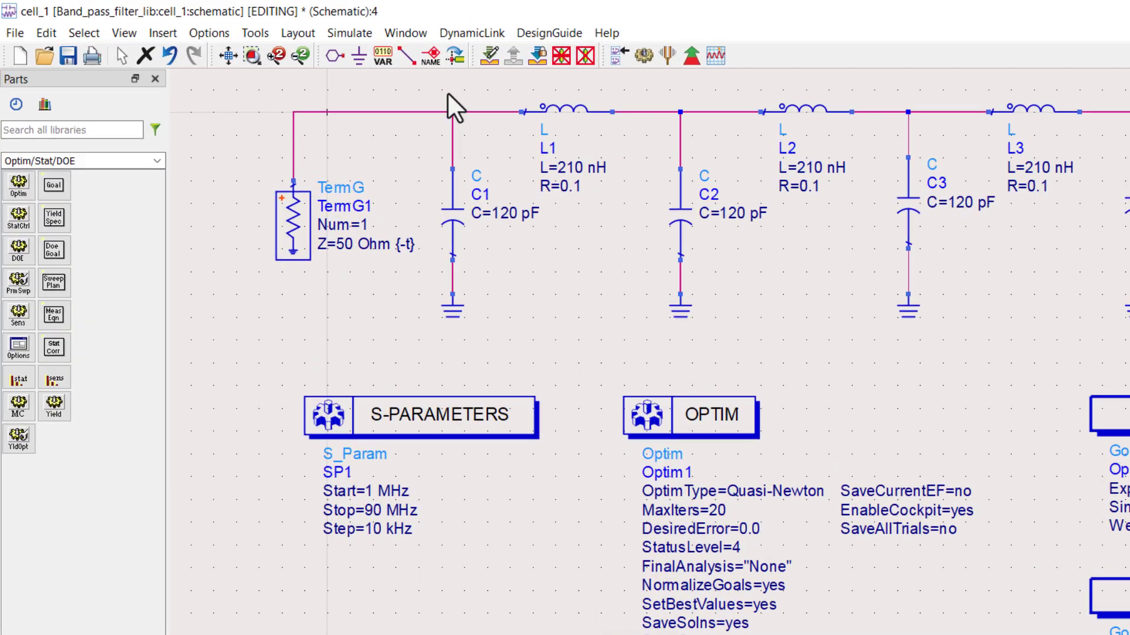
left_click(347, 33)
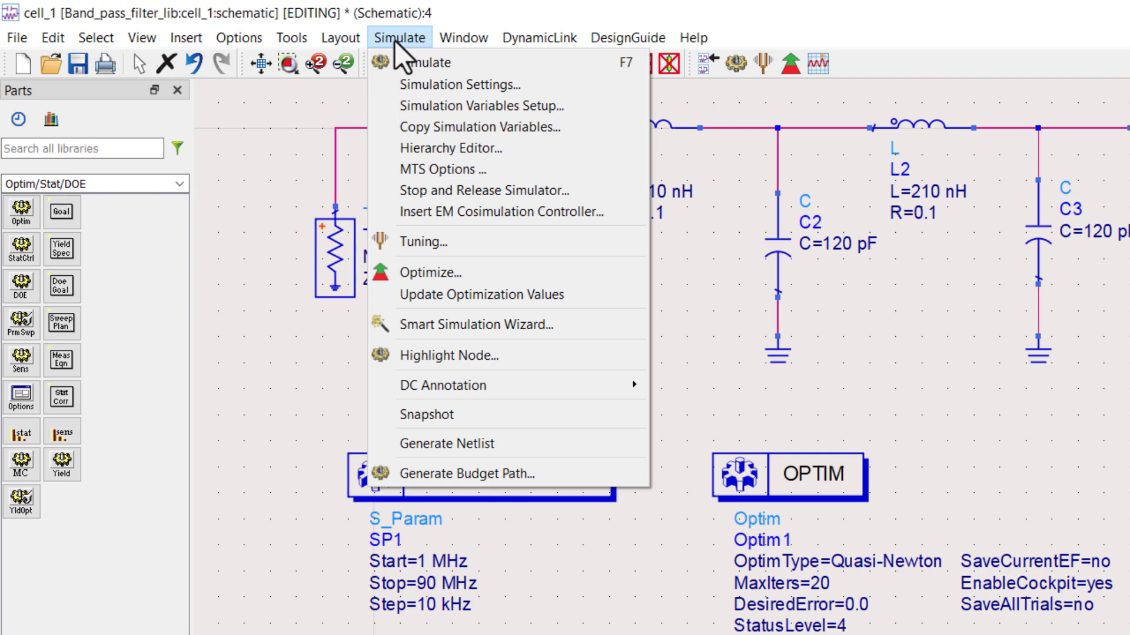
left_click(442, 106)
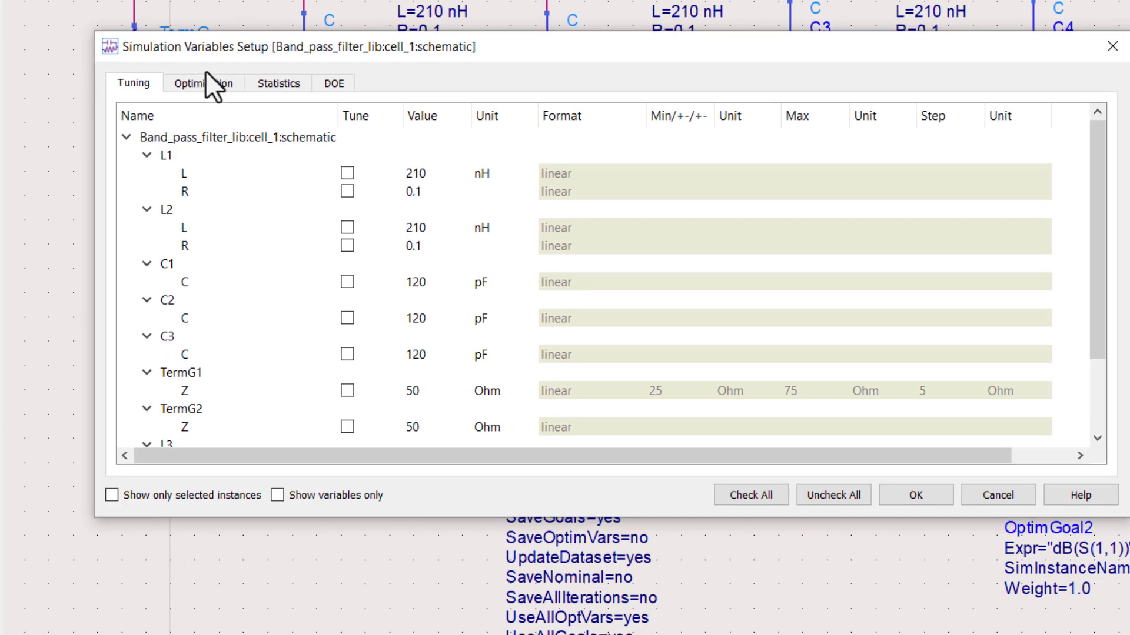
left_click(209, 85)
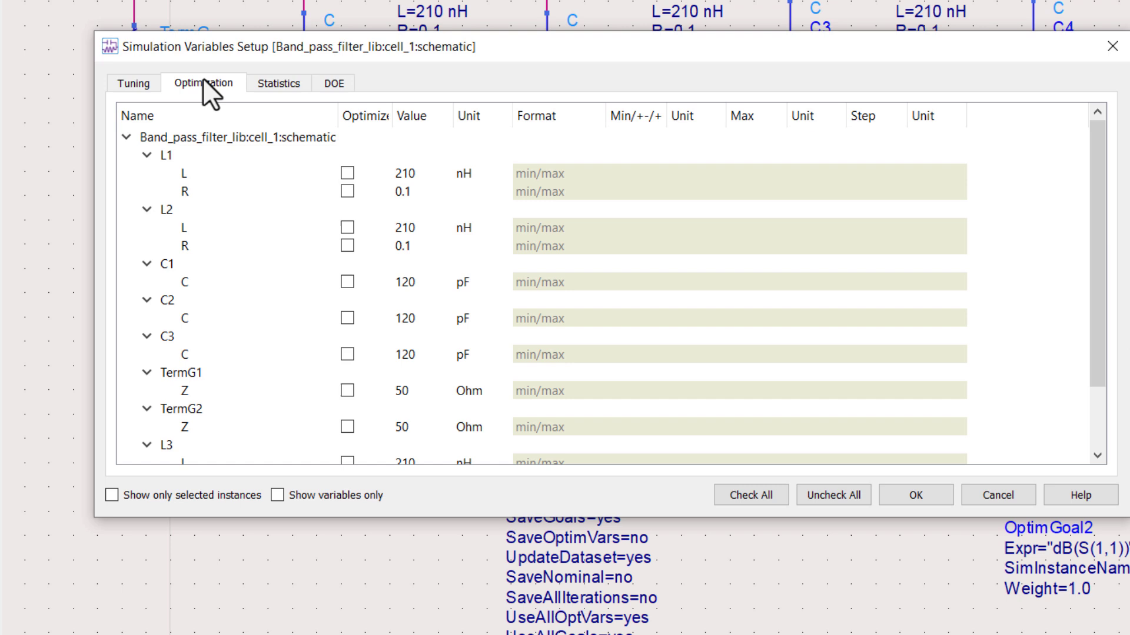
left_click_drag(461, 518, 455, 617)
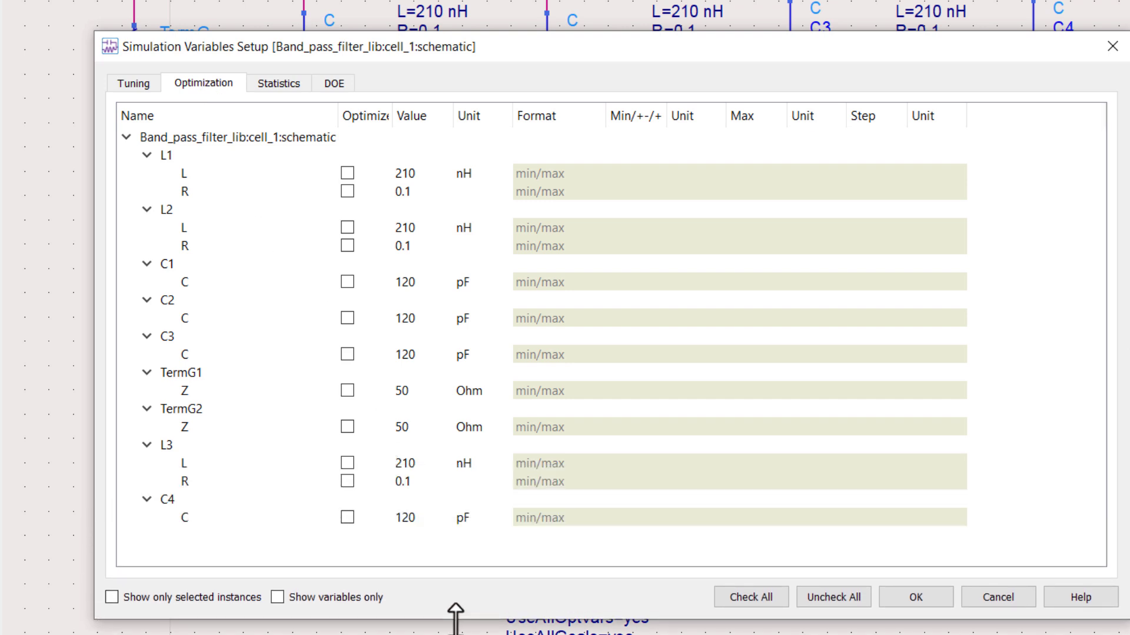
Enable optimization for L1, L2, L3 and C1, C2, C3, C4.
left_click(347, 173)
left_click(347, 228)
left_click(347, 282)
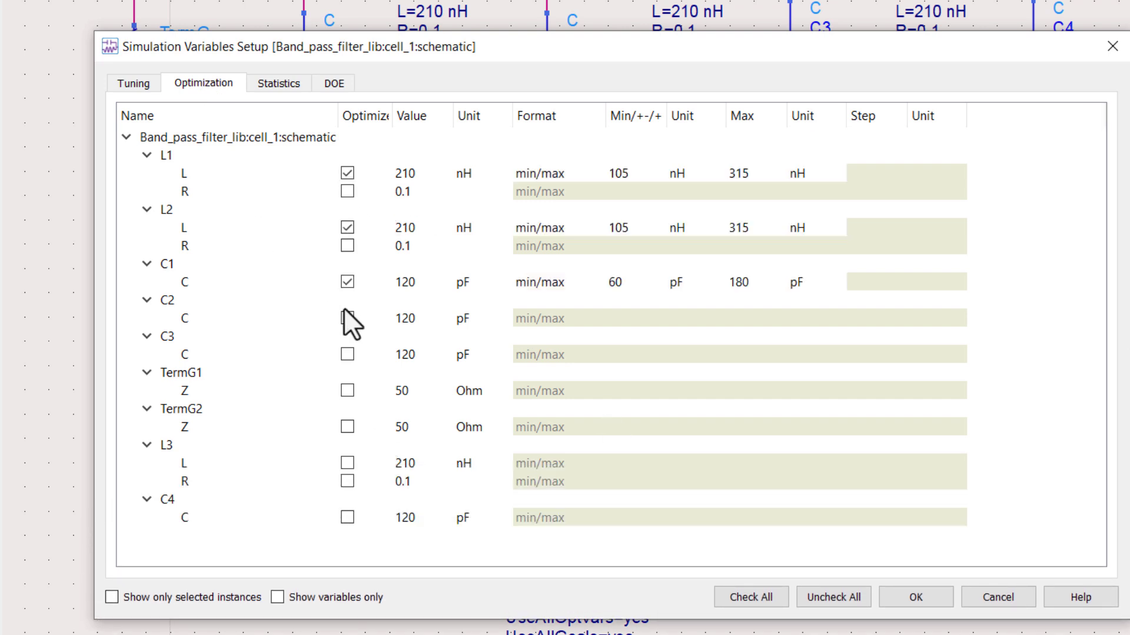
left_click(347, 318)
left_click(348, 354)
left_click(347, 463)
left_click(347, 517)
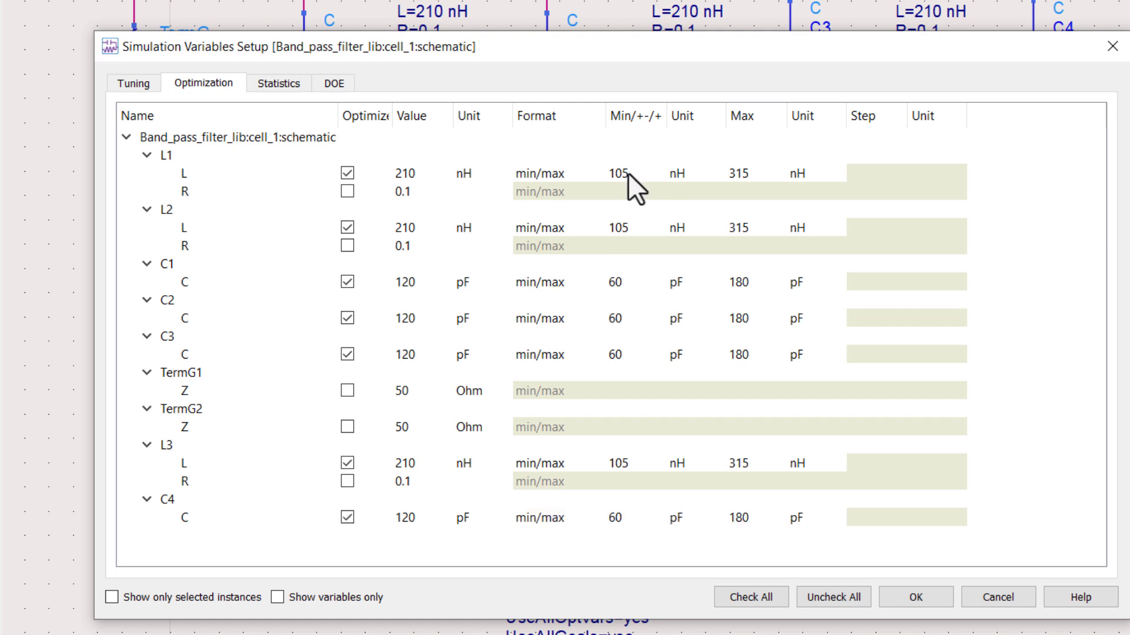
Set the minimum value of every optimized inductor and capacitor to 1.
type("1")
double_click(622, 228)
type("1")
double_click(619, 282)
type("1")
double_click(620, 312)
type("1")
double_click(619, 352)
type("1")
double_click(626, 464)
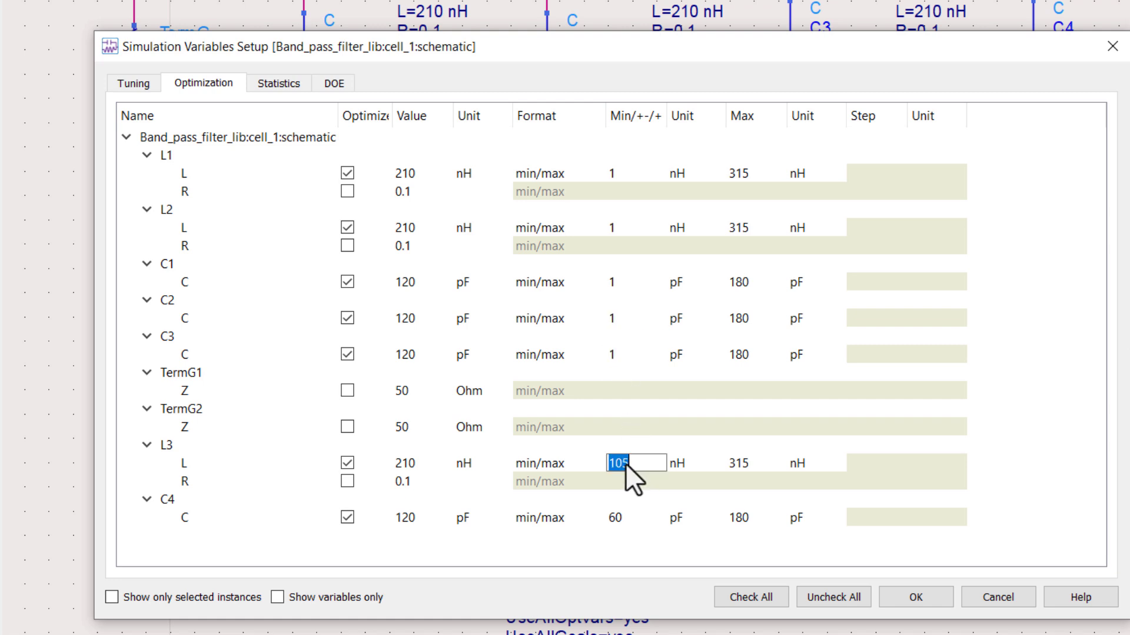
type("1")
double_click(625, 516)
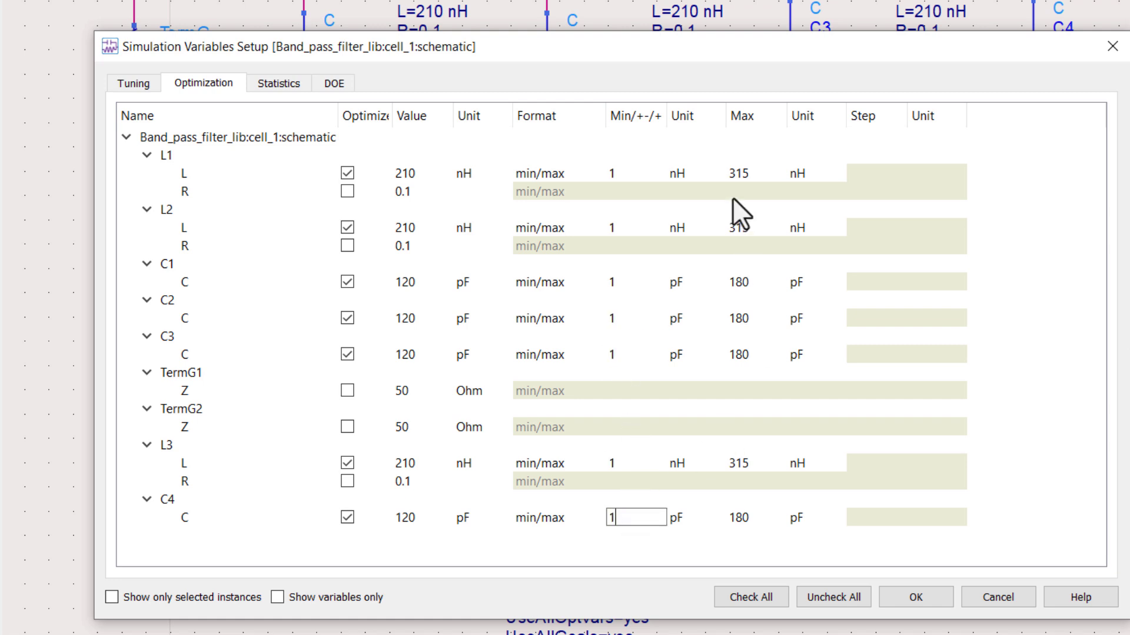
type("1")
Set the maximum value of the optimized inductors and capacitors to 1000.
double_click(737, 174)
type("1000")
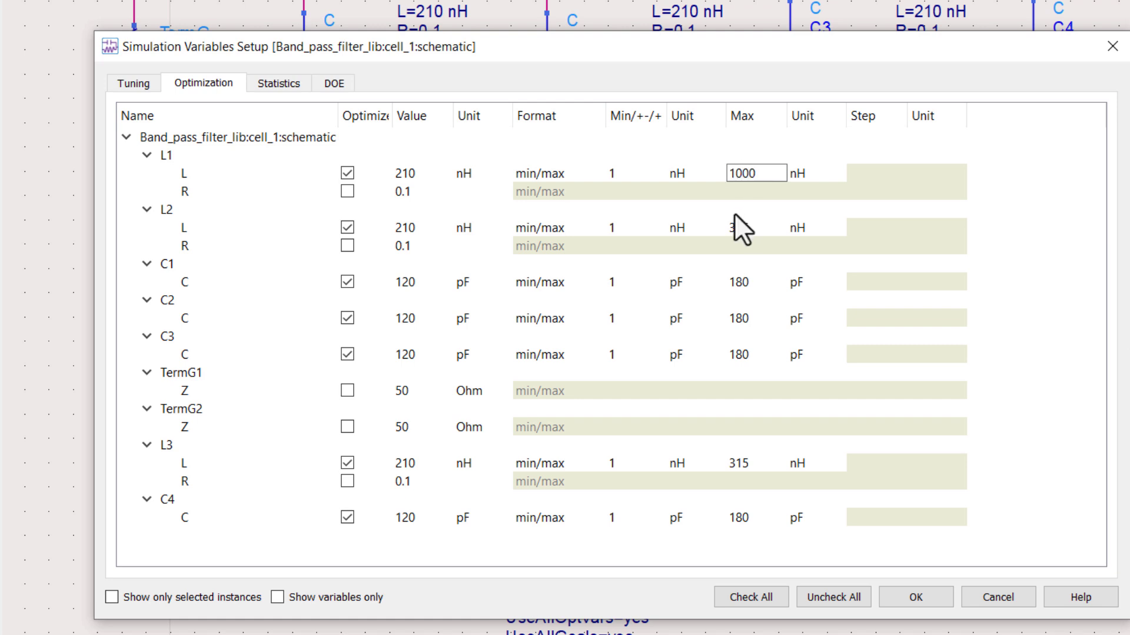
double_click(742, 229)
type("1000")
double_click(740, 283)
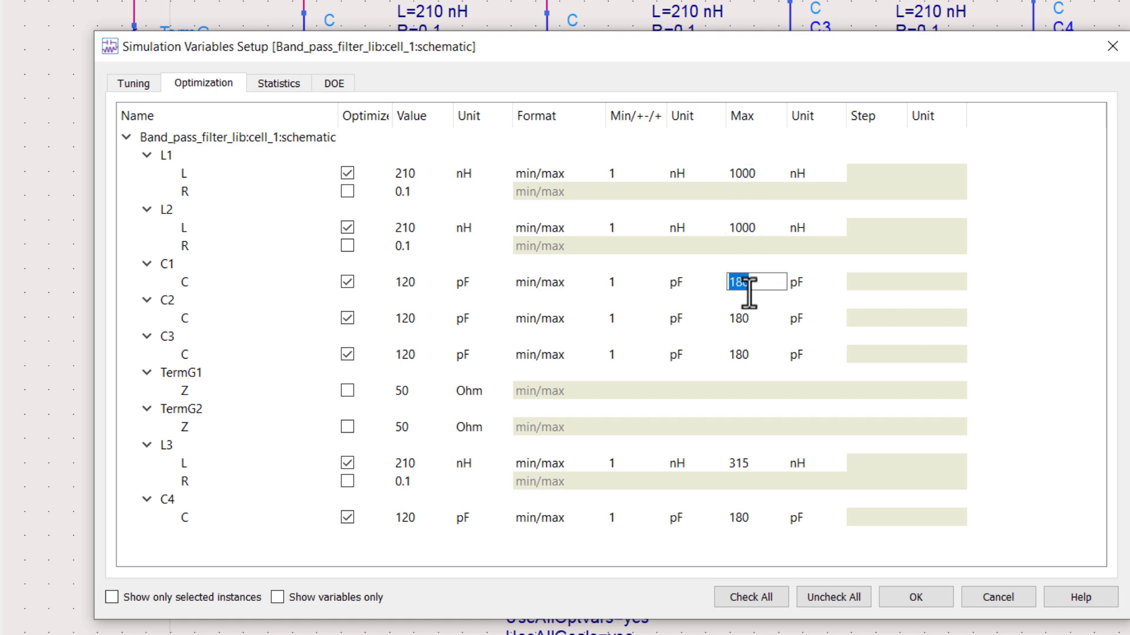
type("1000")
double_click(742, 315)
type("100")
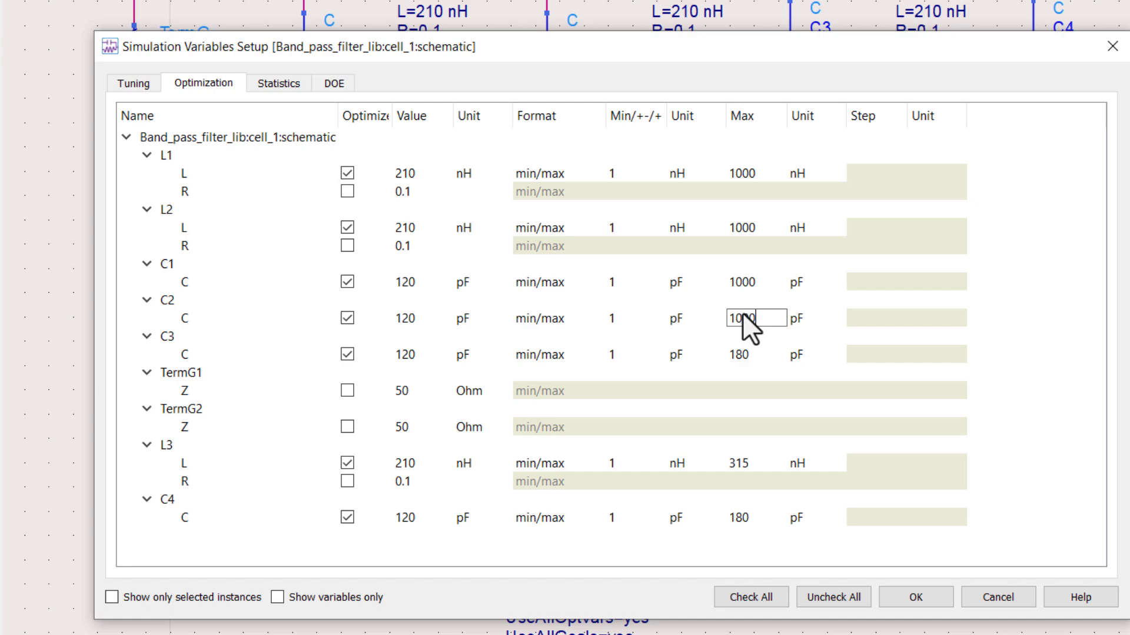
type("0")
double_click(738, 355)
type("1000")
double_click(739, 465)
Enter C4's 1000 maximum, confirm the variable settings, and run the optimization.
type("1000")
double_click(742, 514)
type("1000")
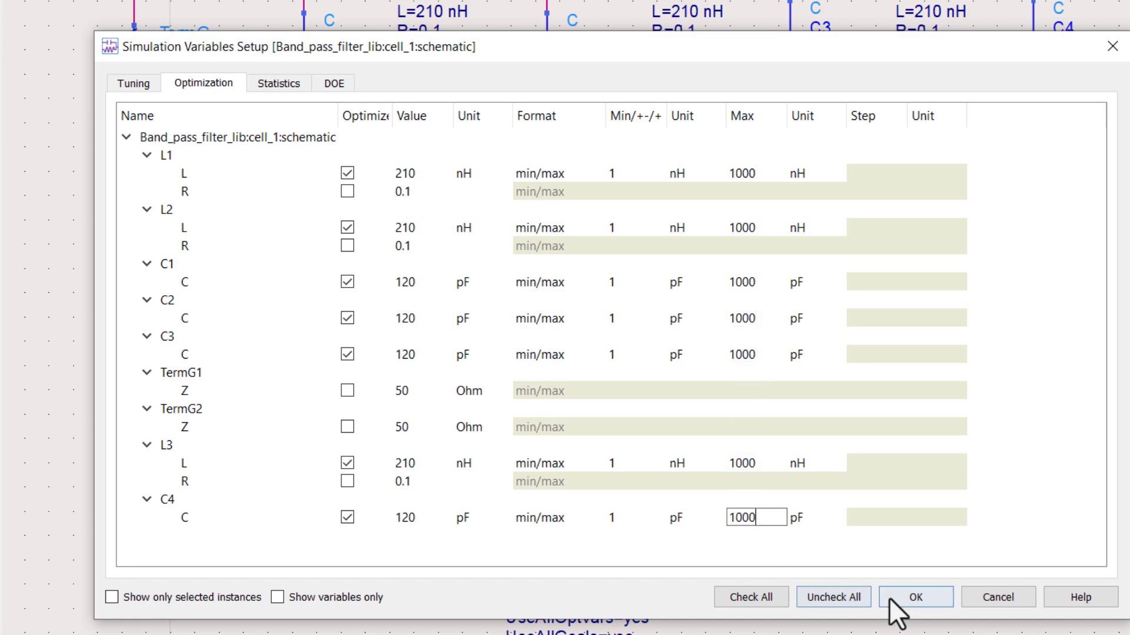
left_click(899, 595)
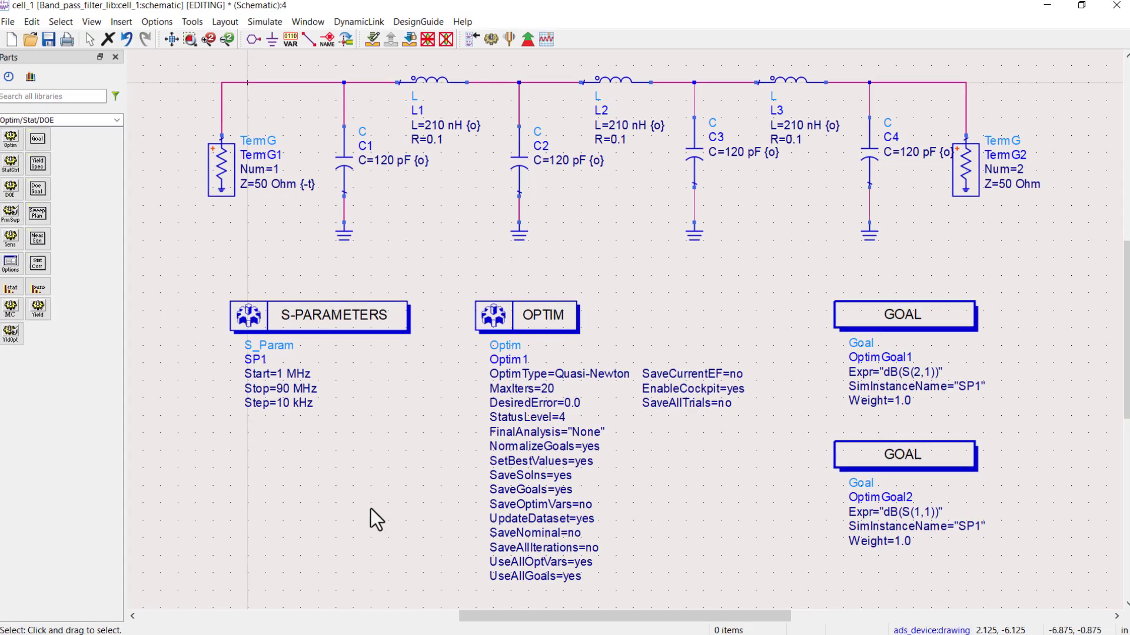
left_click(522, 45)
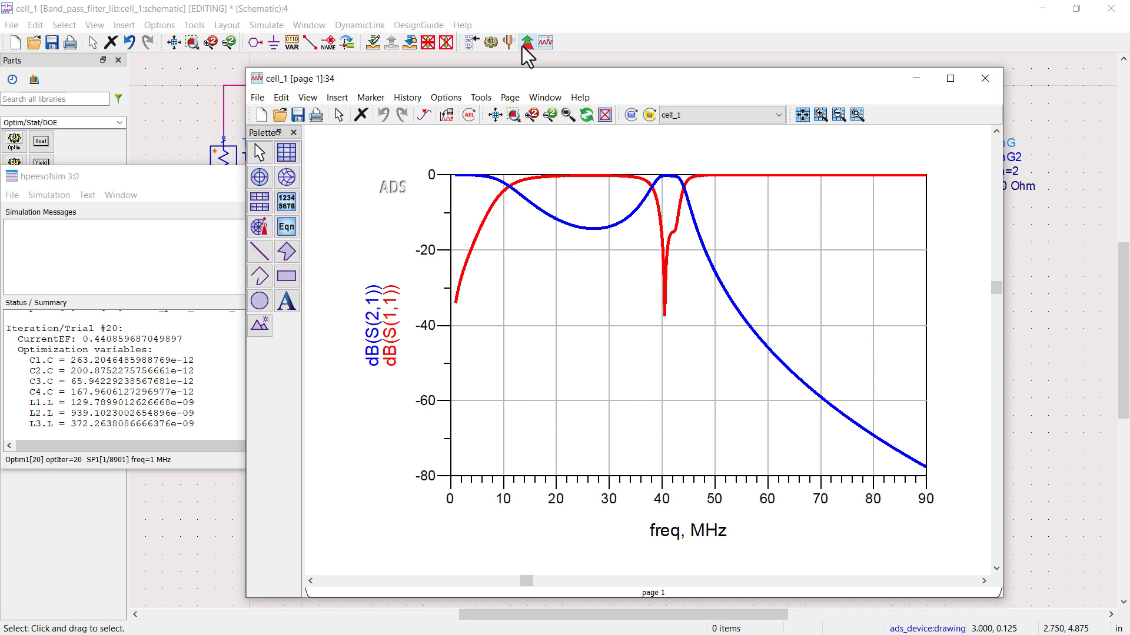
Write the optimized L and C values into the schematic and close the cockpit and status windows.
left_click(982, 82)
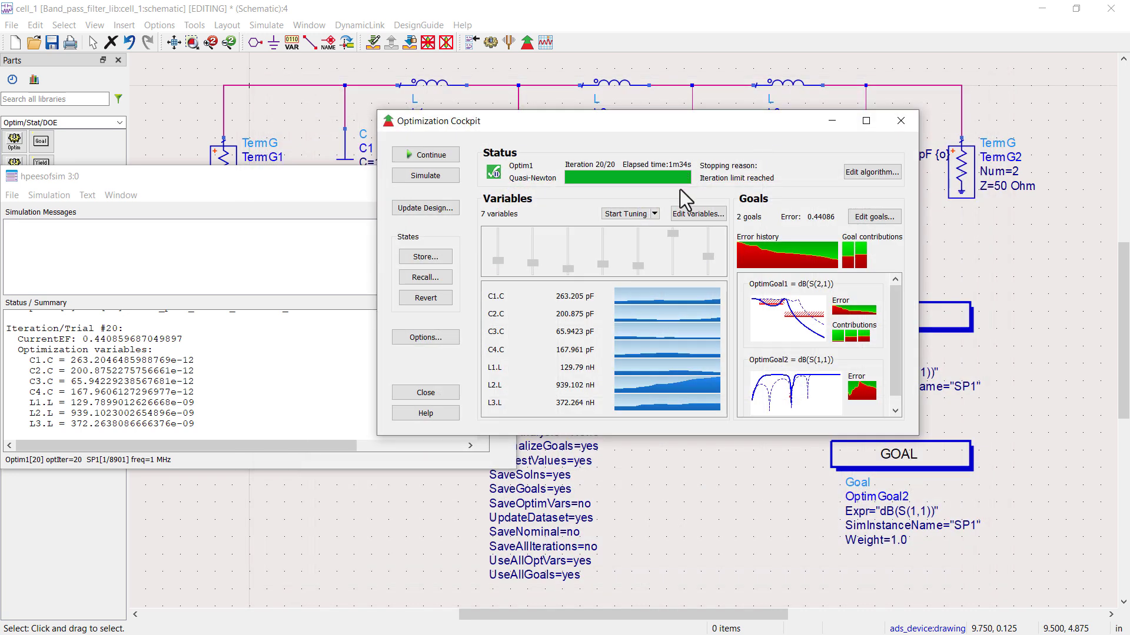
left_click(426, 209)
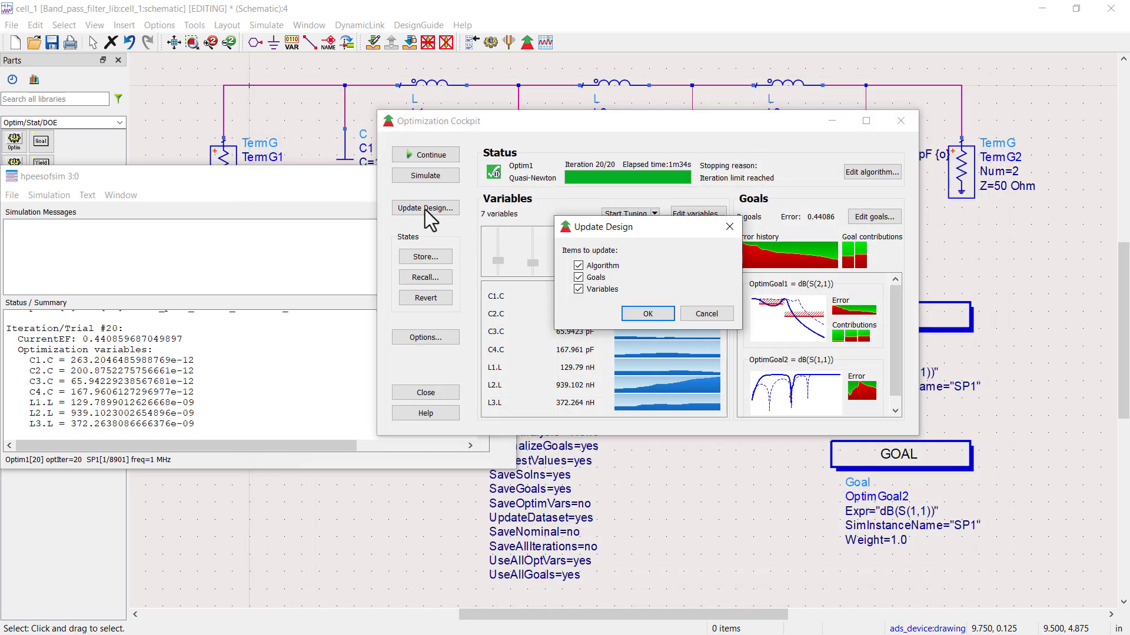
left_click(647, 314)
left_click(425, 392)
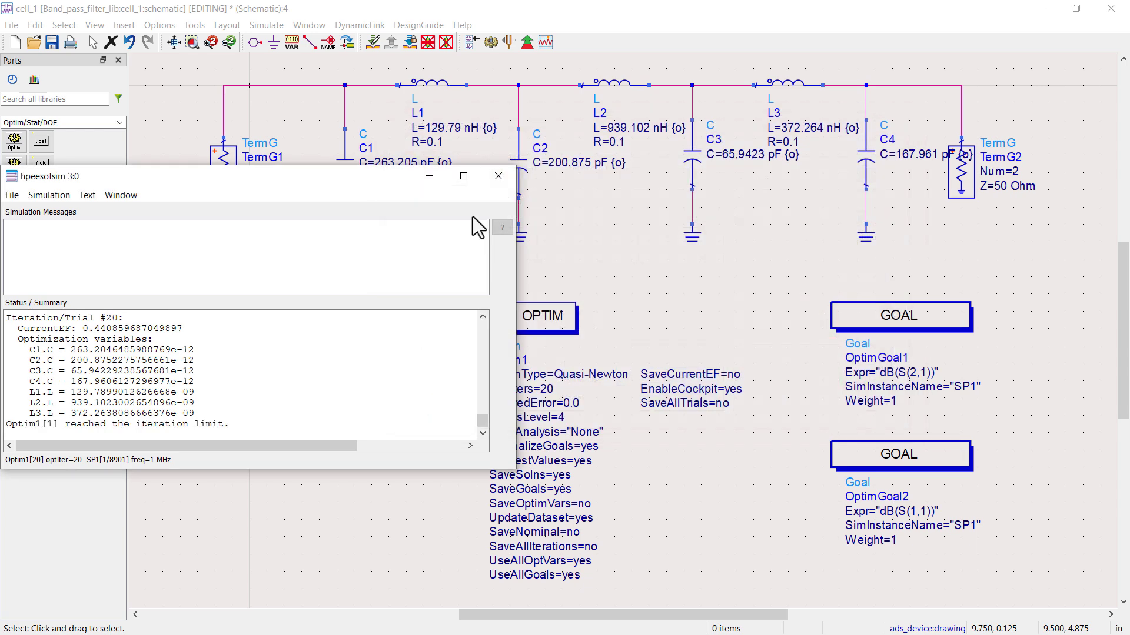
left_click(498, 176)
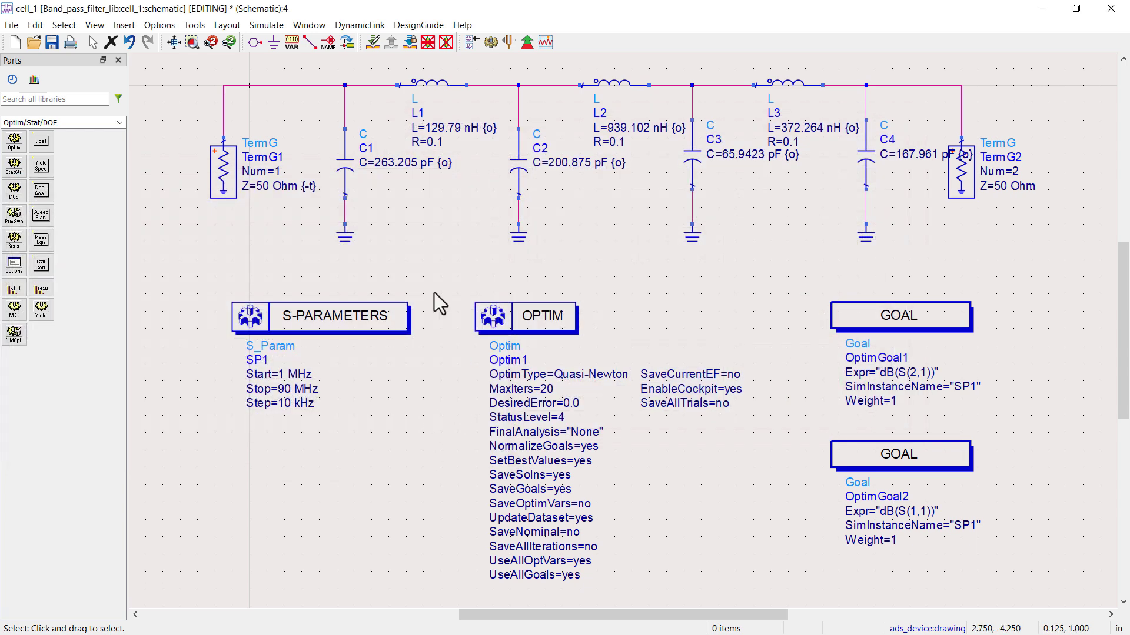
Rerun the optimization from the updated values and maximize the Optimization Cockpit to follow it.
left_click(523, 43)
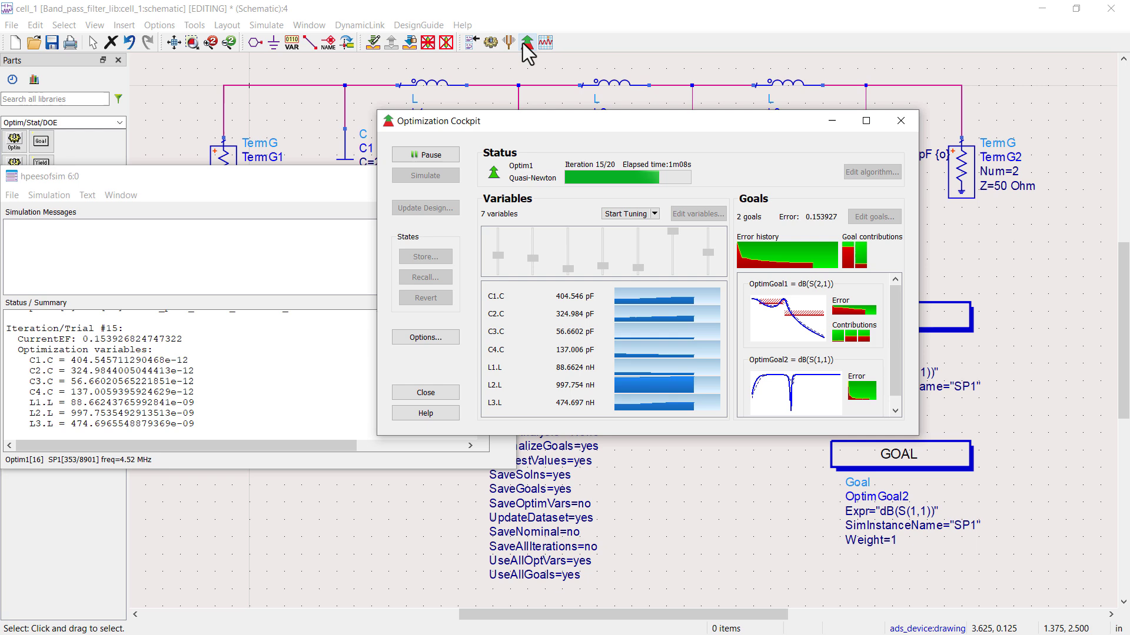
left_click(866, 121)
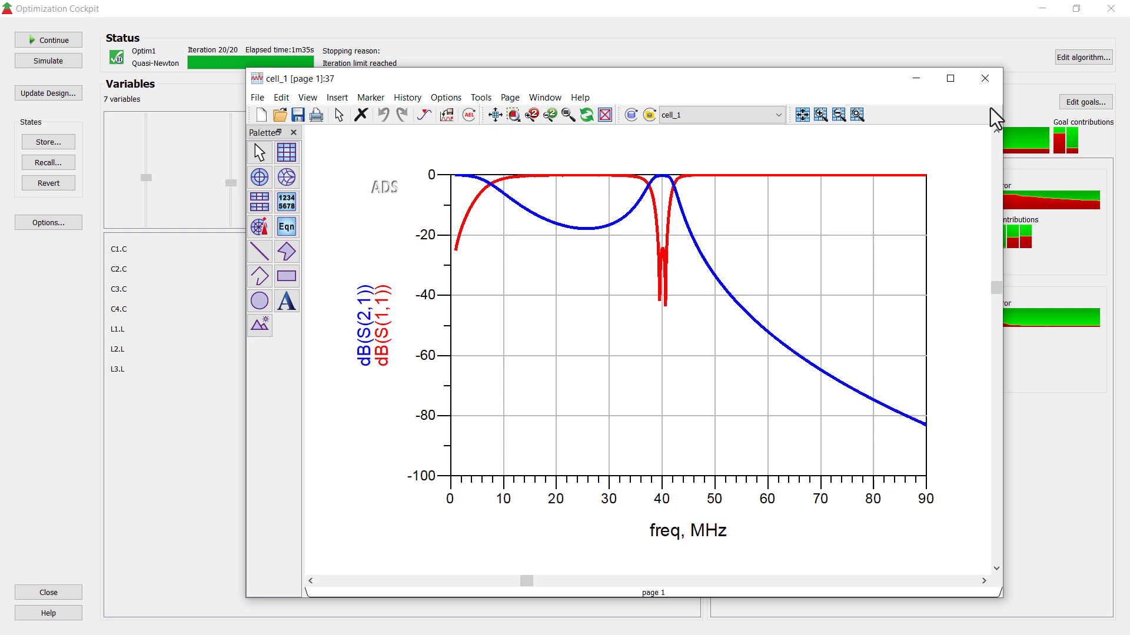
Write the second run's optimized values (C1 423.591 pF, L2 995.434 nH, L3 506.025 nH) back into the design.
left_click(984, 79)
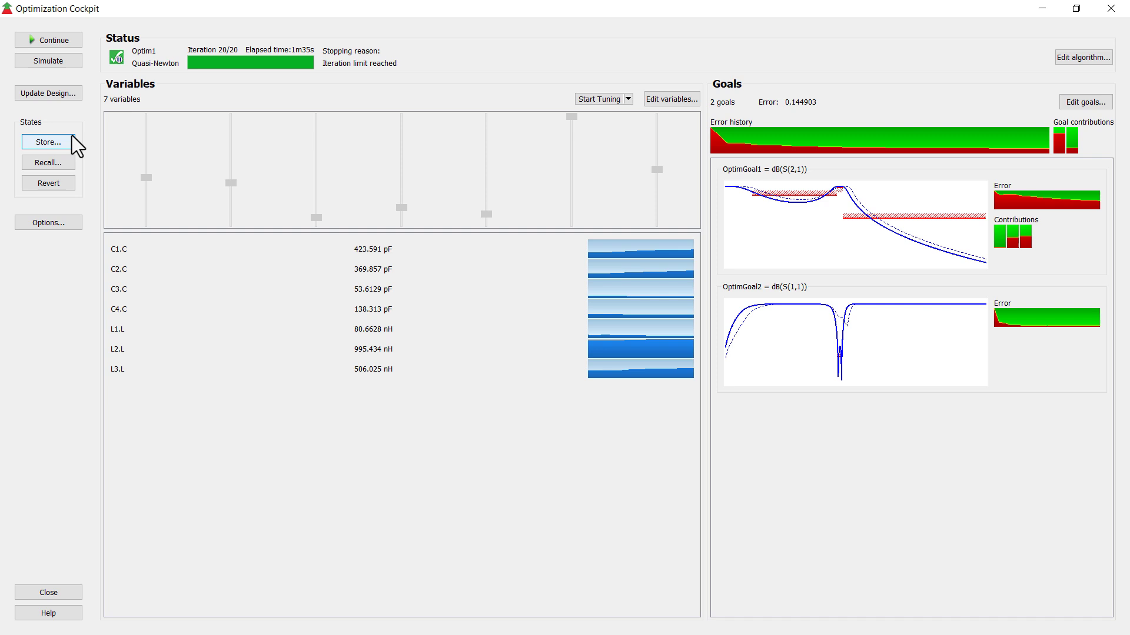
left_click(40, 94)
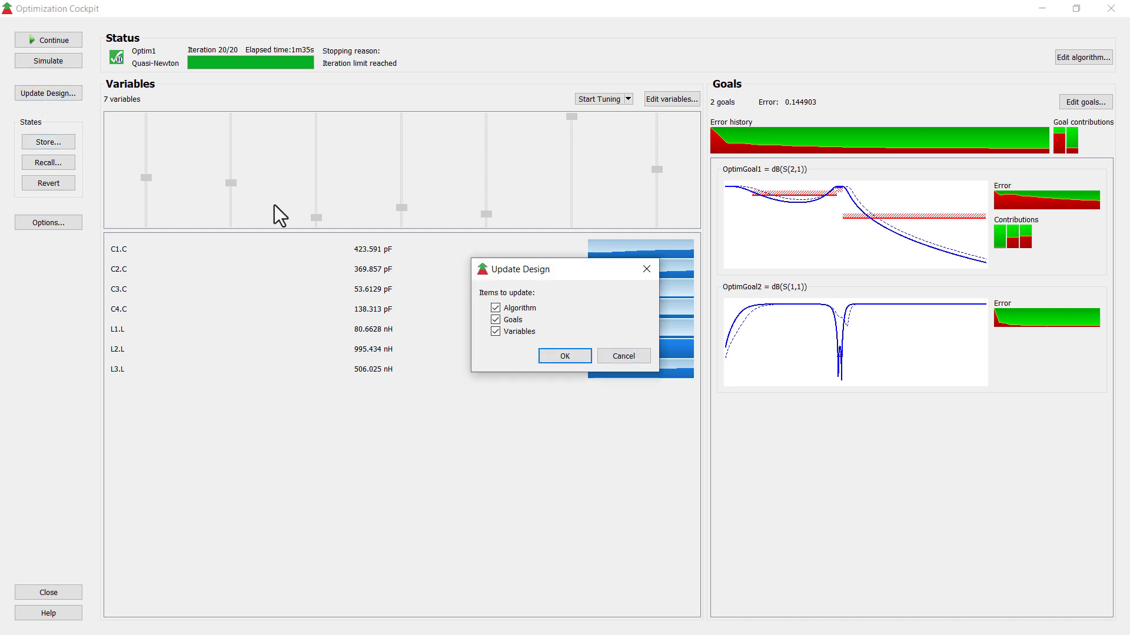
left_click(563, 355)
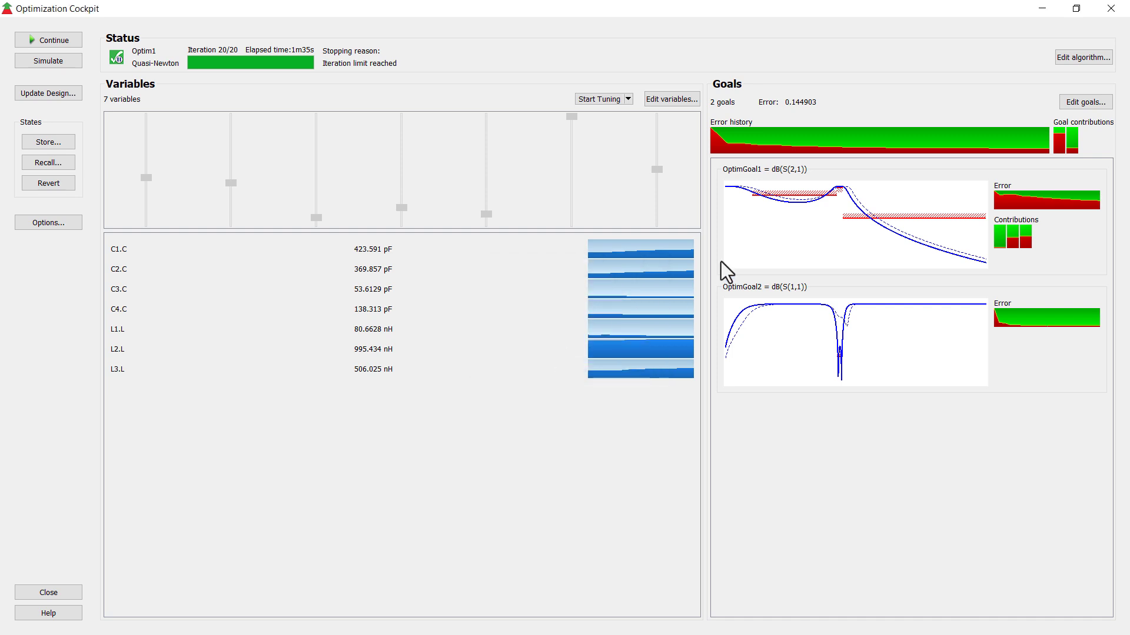